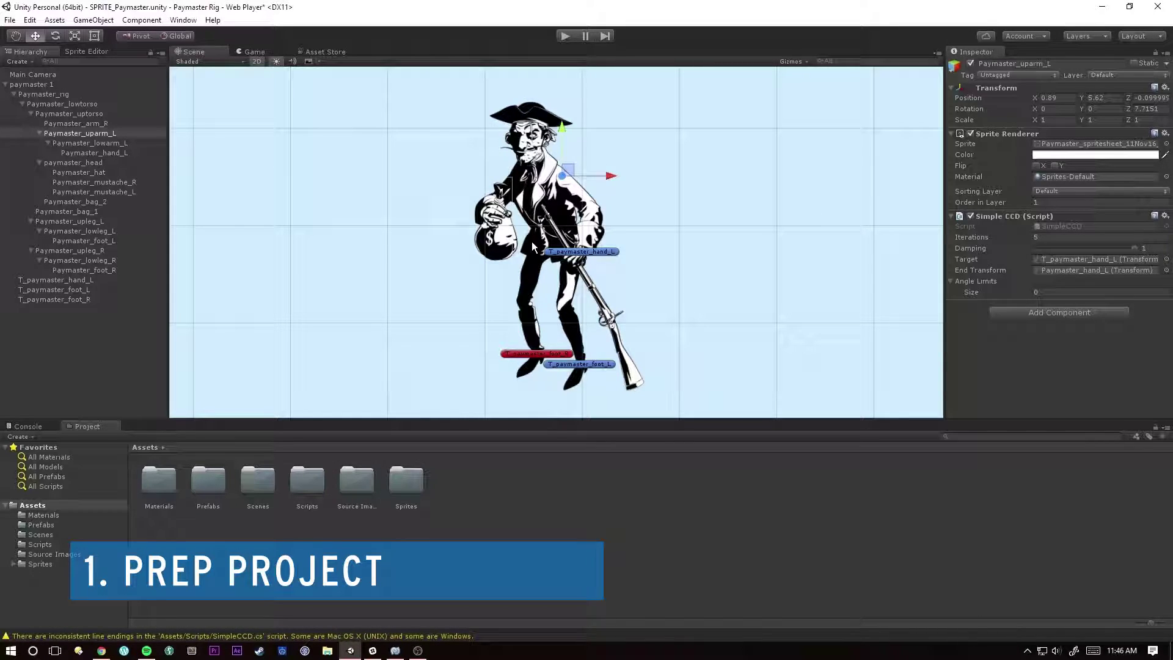
Create a new folder named Animation inside the project's Assets folder
{"action": "left_click", "coordinate": [501, 540]}
{"action": "right_click", "coordinate": [534, 517]}
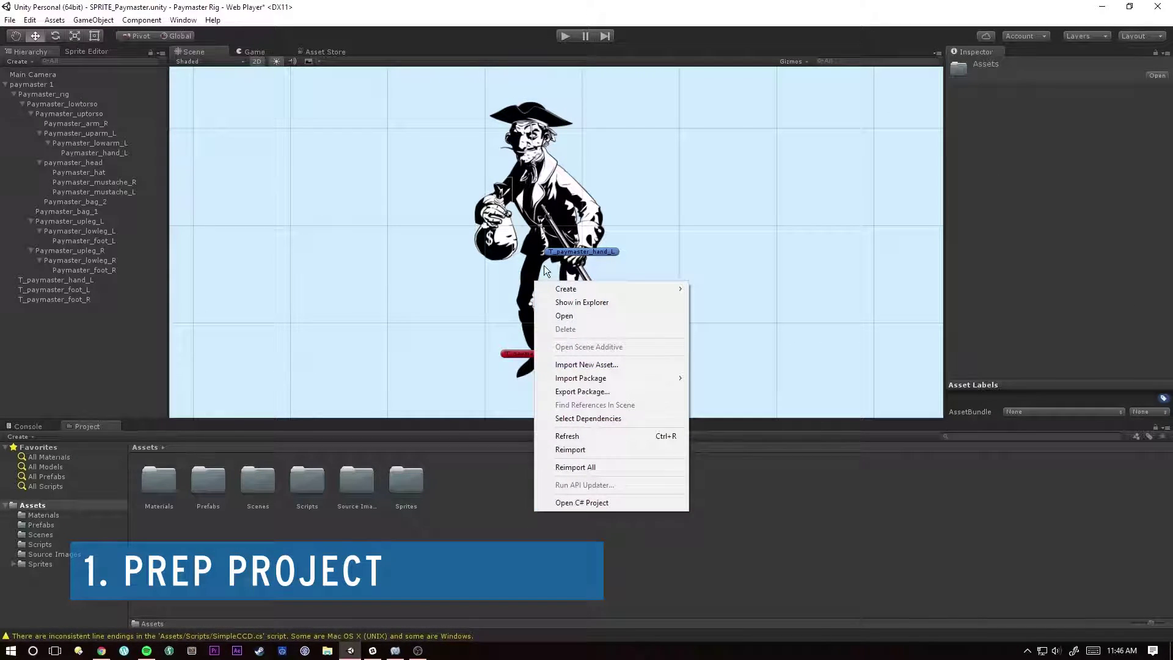
{"action": "mouse_move", "coordinate": [551, 285]}
{"action": "left_click", "coordinate": [408, 290]}
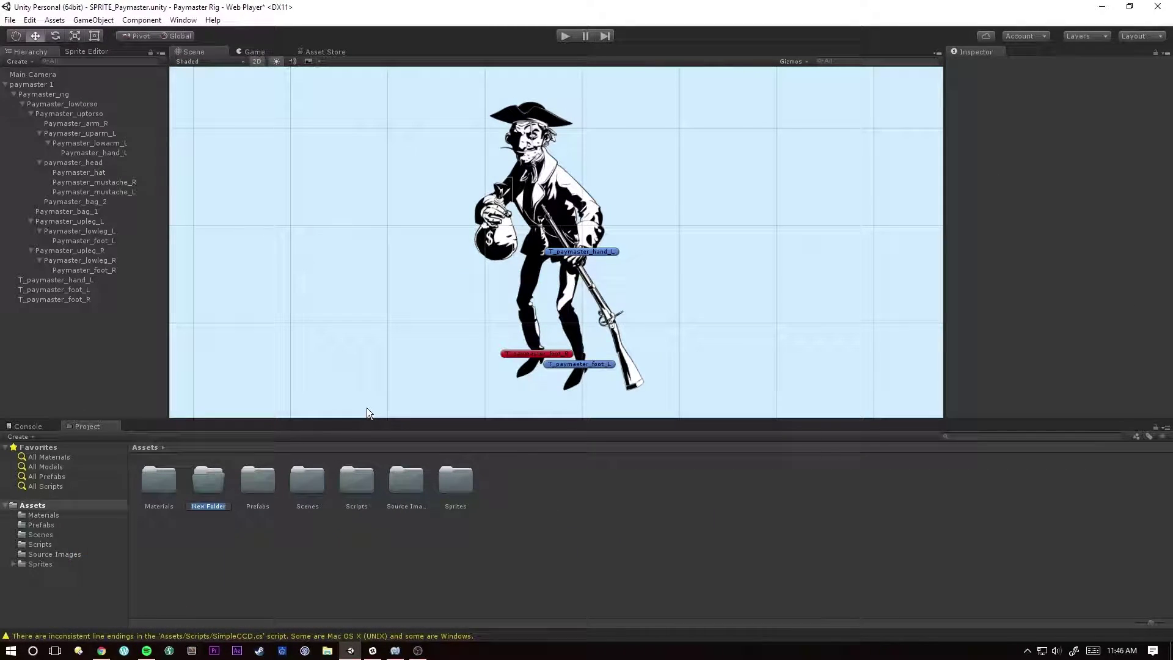
{"action": "type", "text": "Animation"}
{"action": "key", "text": "Return"}
Add an Animation view beside the Project view, with Paymaster_rig selected as the object to animate
{"action": "left_click", "coordinate": [66, 94]}
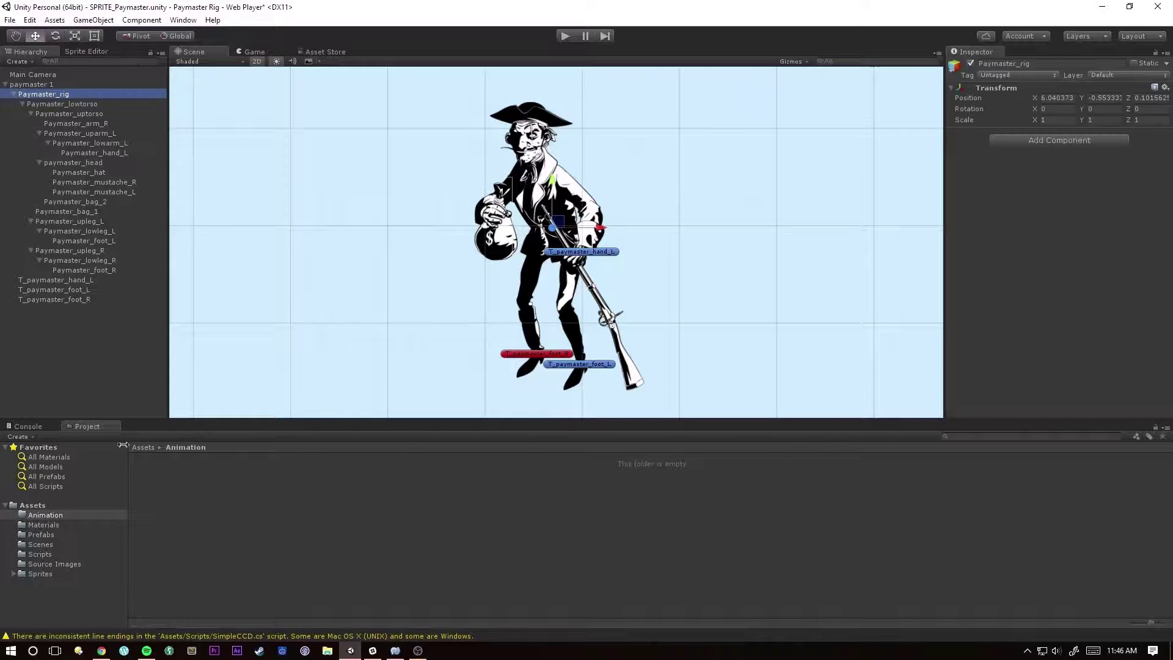
{"action": "left_click", "coordinate": [1166, 429]}
{"action": "mouse_move", "coordinate": [1077, 505]}
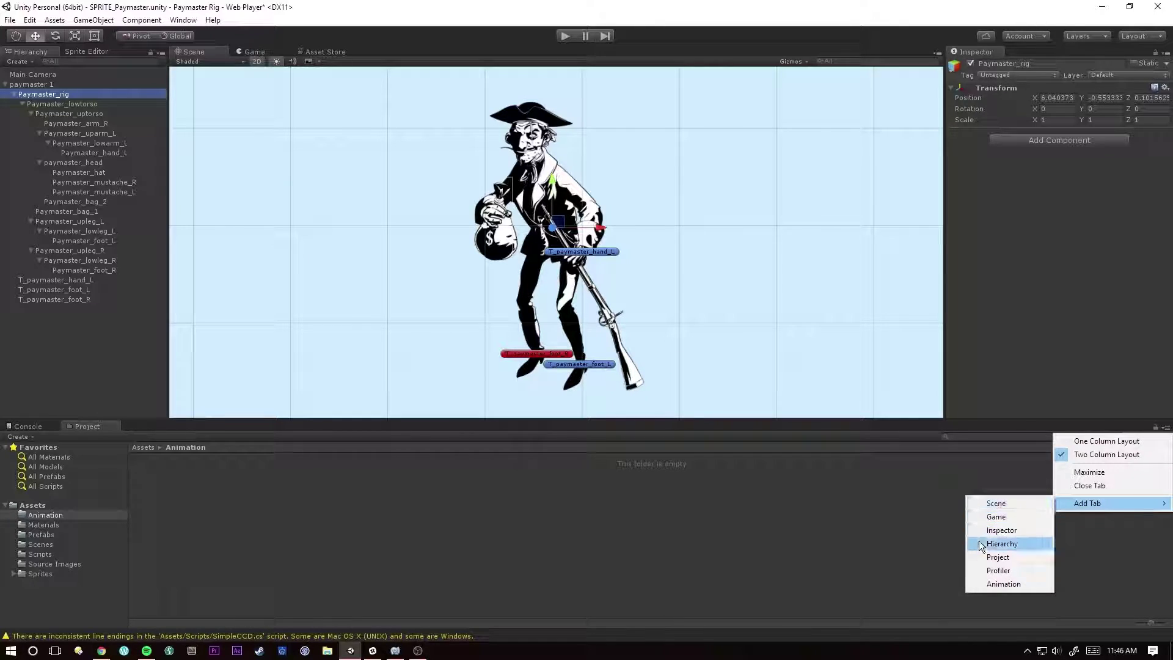
{"action": "left_click", "coordinate": [988, 584]}
{"action": "left_click", "coordinate": [54, 93]}
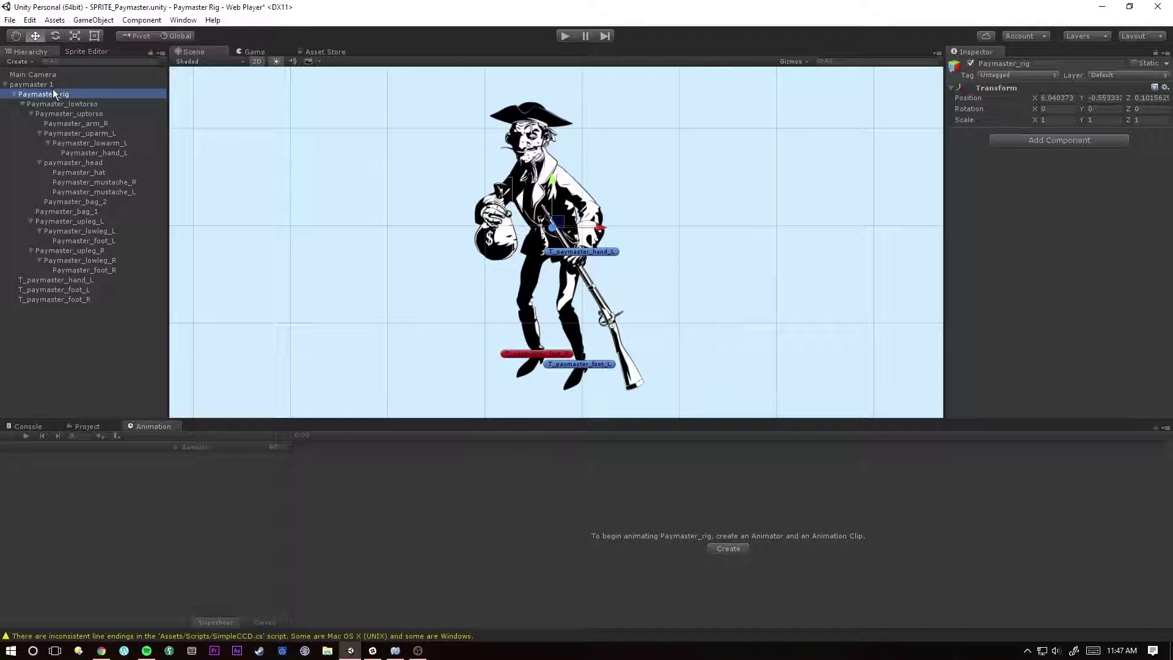
Create an empty child object under Paymaster_rig and name it rig_IK
{"action": "left_click", "coordinate": [58, 281]}
{"action": "left_click", "coordinate": [54, 300]}
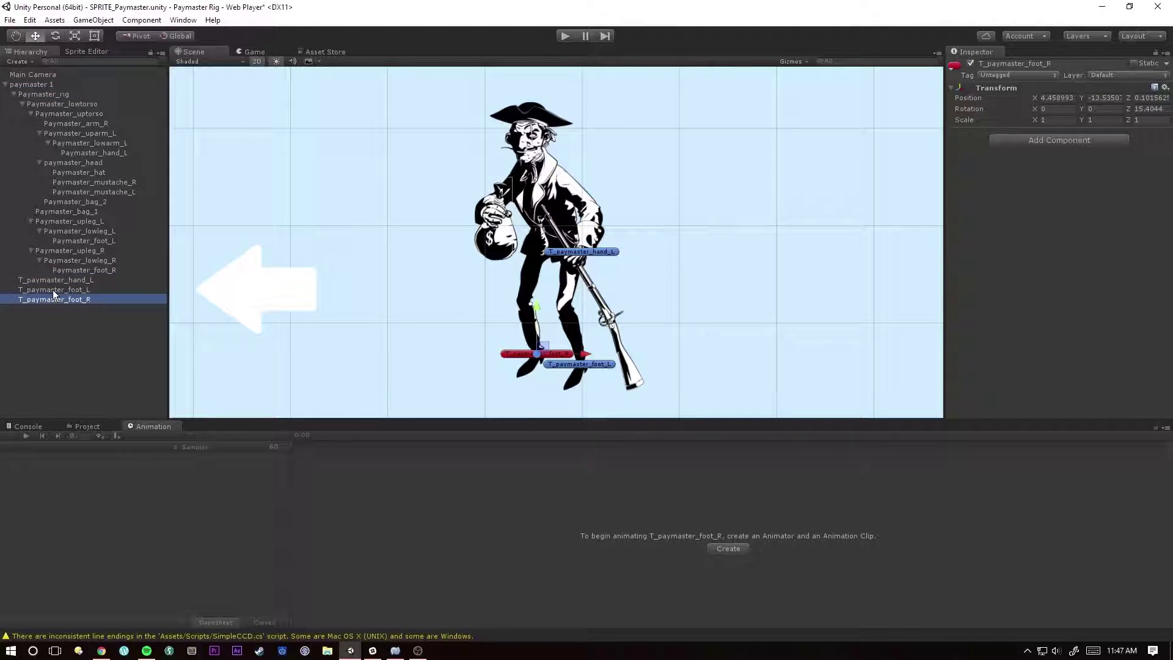
{"action": "left_click", "coordinate": [43, 95]}
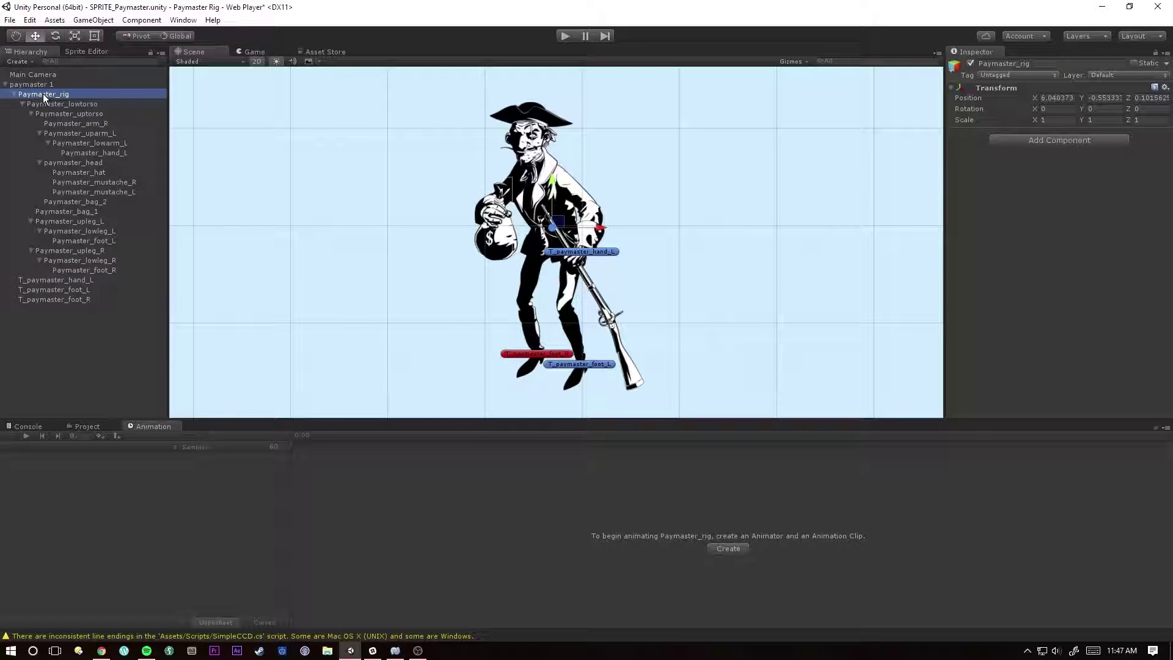
{"action": "right_click", "coordinate": [71, 364]}
{"action": "left_click", "coordinate": [95, 466]}
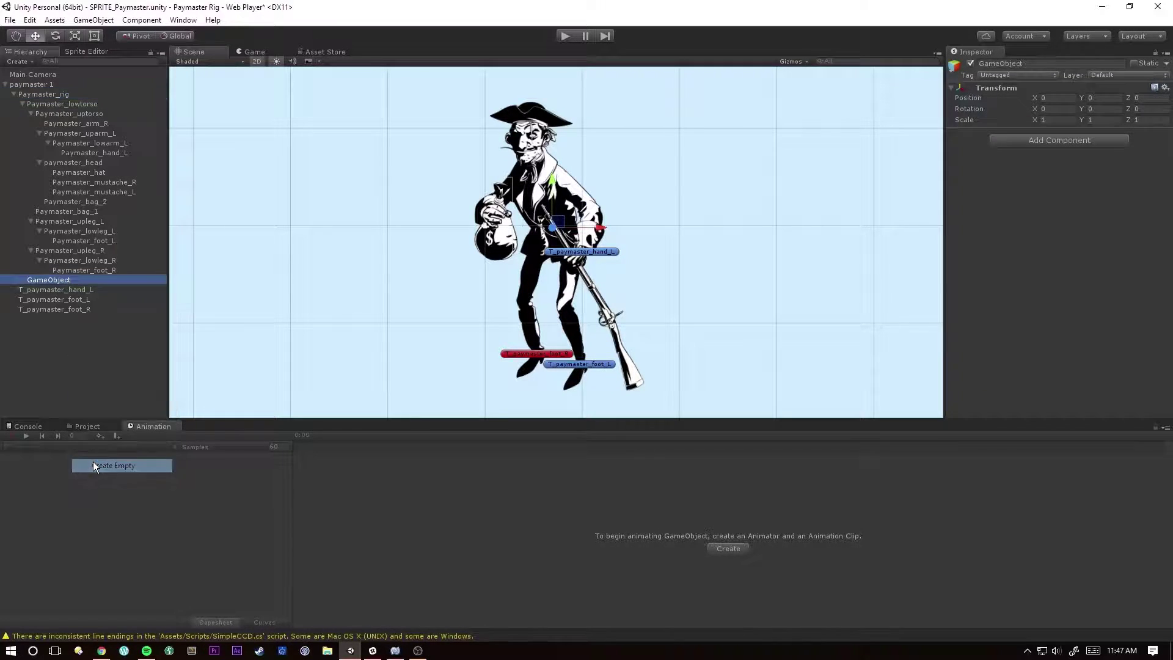
{"action": "type", "text": "ni"}
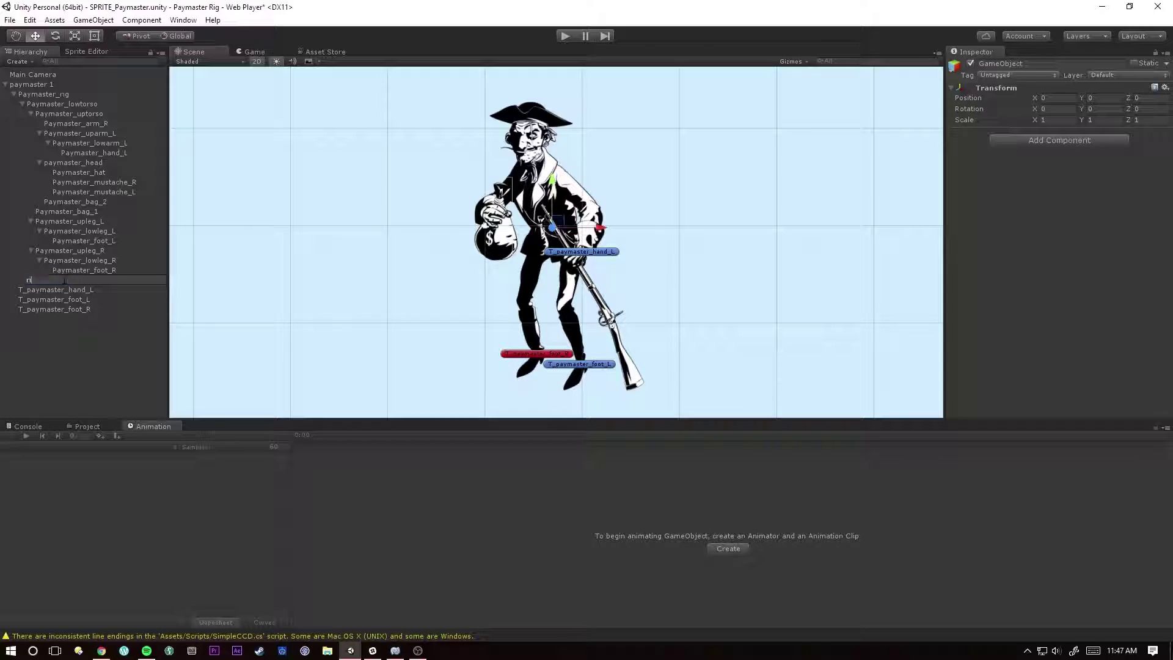
{"action": "type", "text": "g_IK"}
Parent the T_paymaster_hand_L, T_paymaster_foot_L and T_paymaster_foot_R targets to rig_IK and collapse the group
{"action": "left_click", "coordinate": [46, 291]}
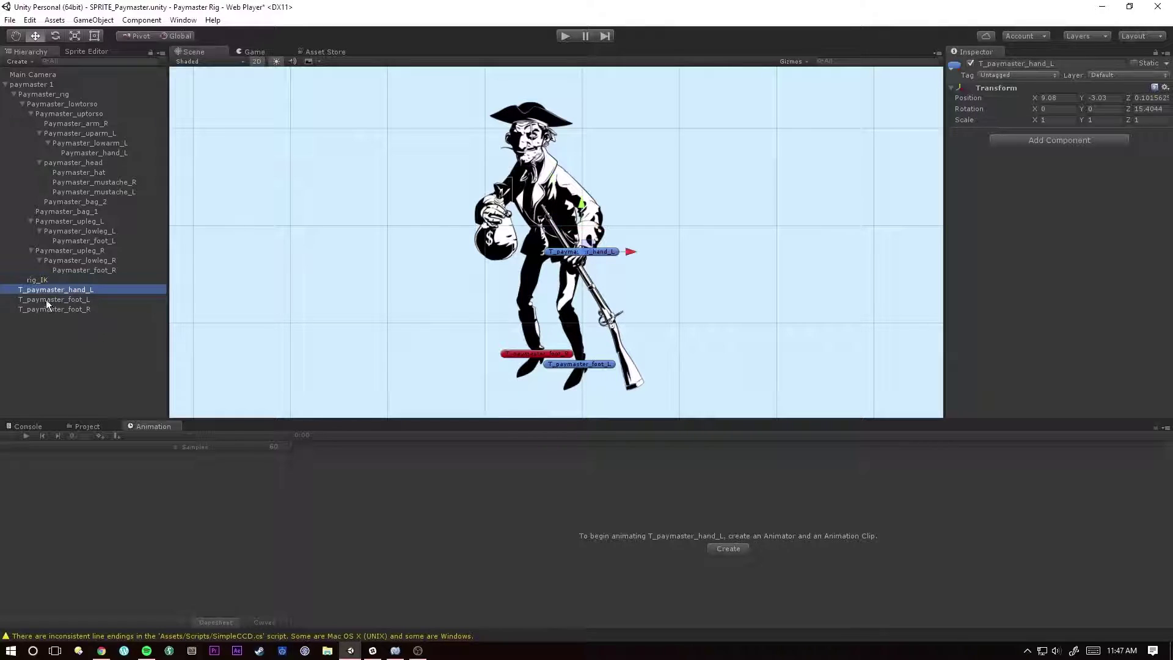
{"action": "left_click", "coordinate": [46, 309], "text": "shift"}
{"action": "left_click_drag", "start_coordinate": [52, 288], "coordinate": [41, 280]}
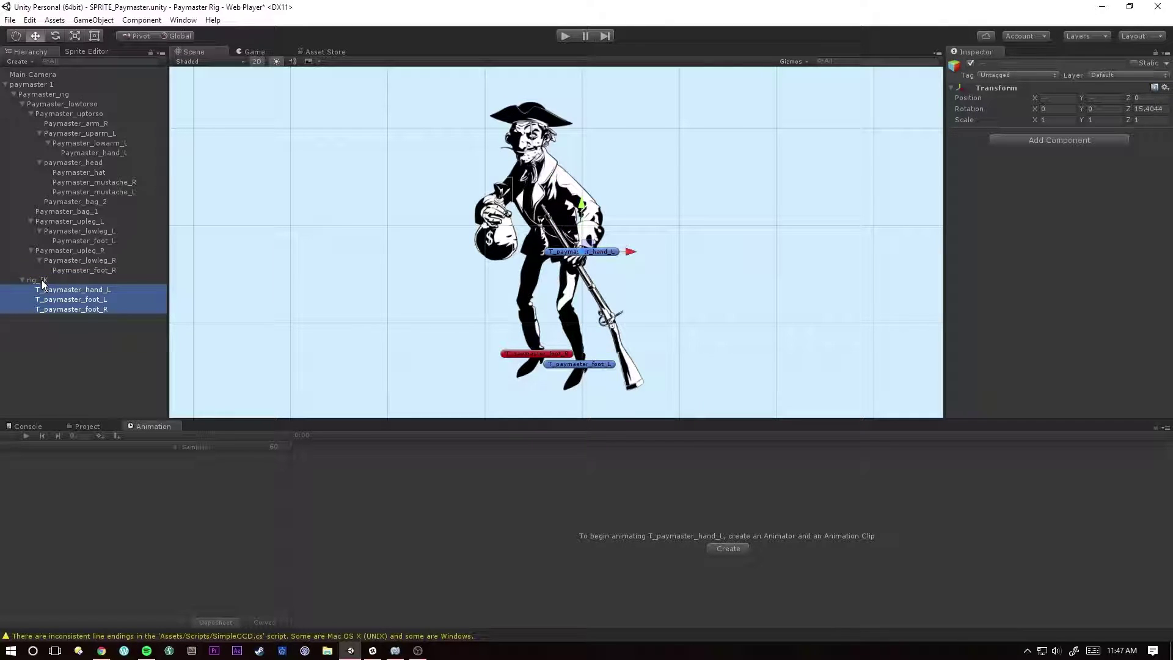
{"action": "left_click", "coordinate": [22, 279]}
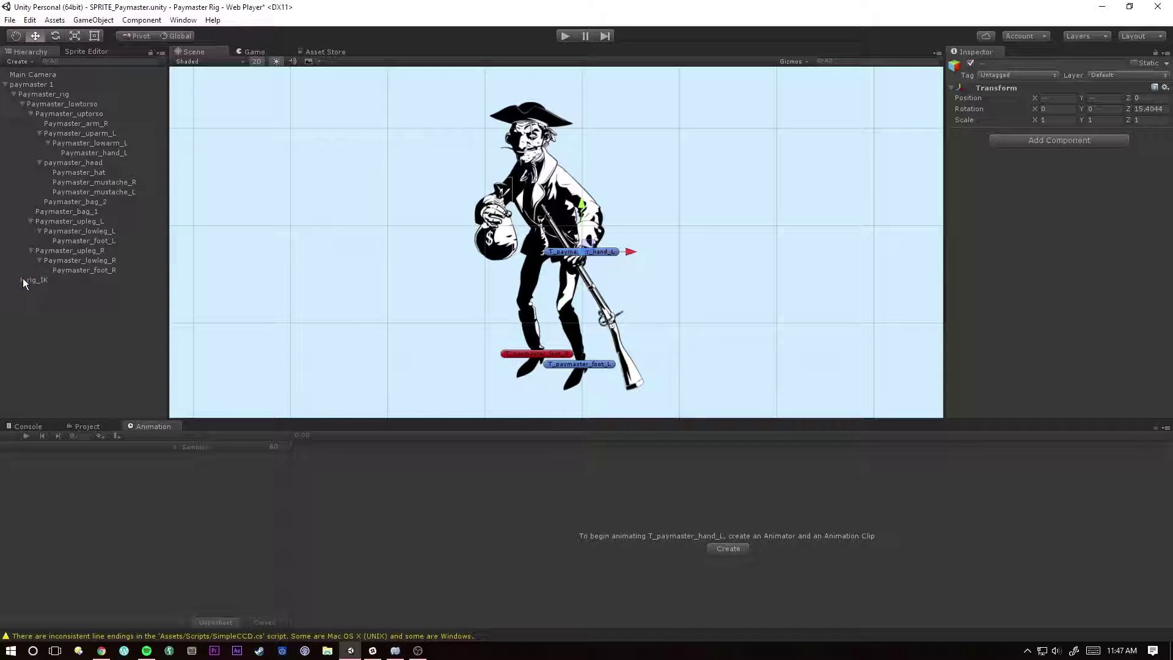
Create an Animator and an animation clip for Paymaster_rig, saving the clip as Paymaster_idle
{"action": "left_click", "coordinate": [39, 97]}
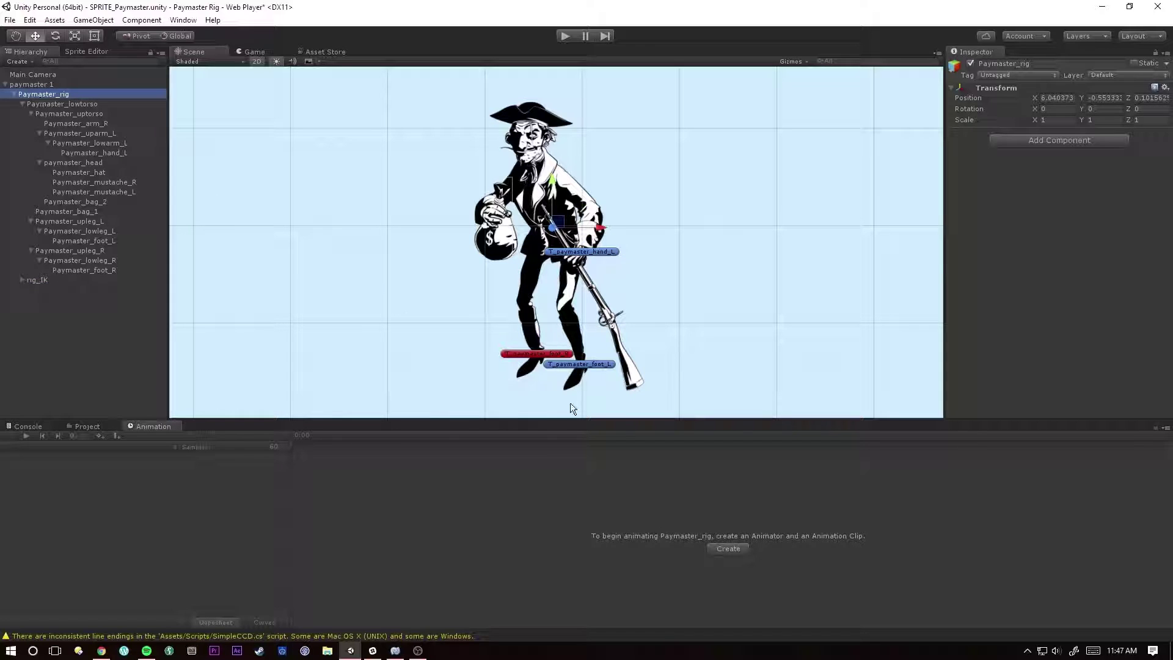
{"action": "left_click", "coordinate": [729, 549]}
{"action": "key", "text": "BackSpace"}
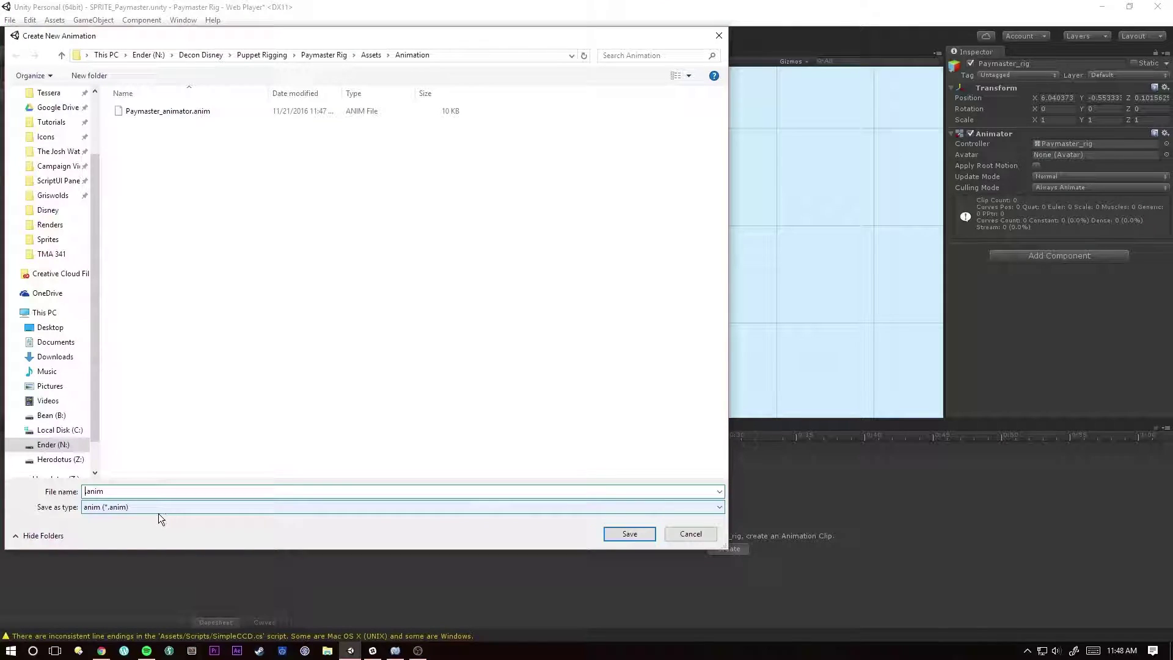
{"action": "type", "text": "Paymaster_idle"}
{"action": "key", "text": "Return"}
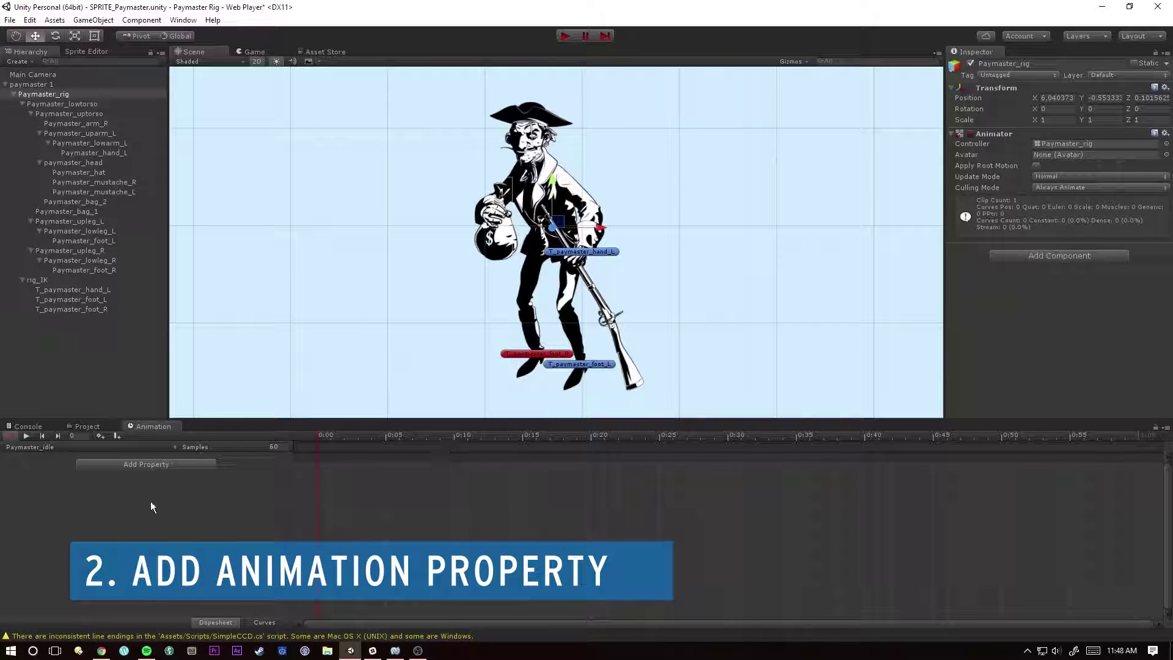
Add the Transform Position property of Paymaster_lowtorso to the Paymaster_idle clip
{"action": "left_click", "coordinate": [158, 465]}
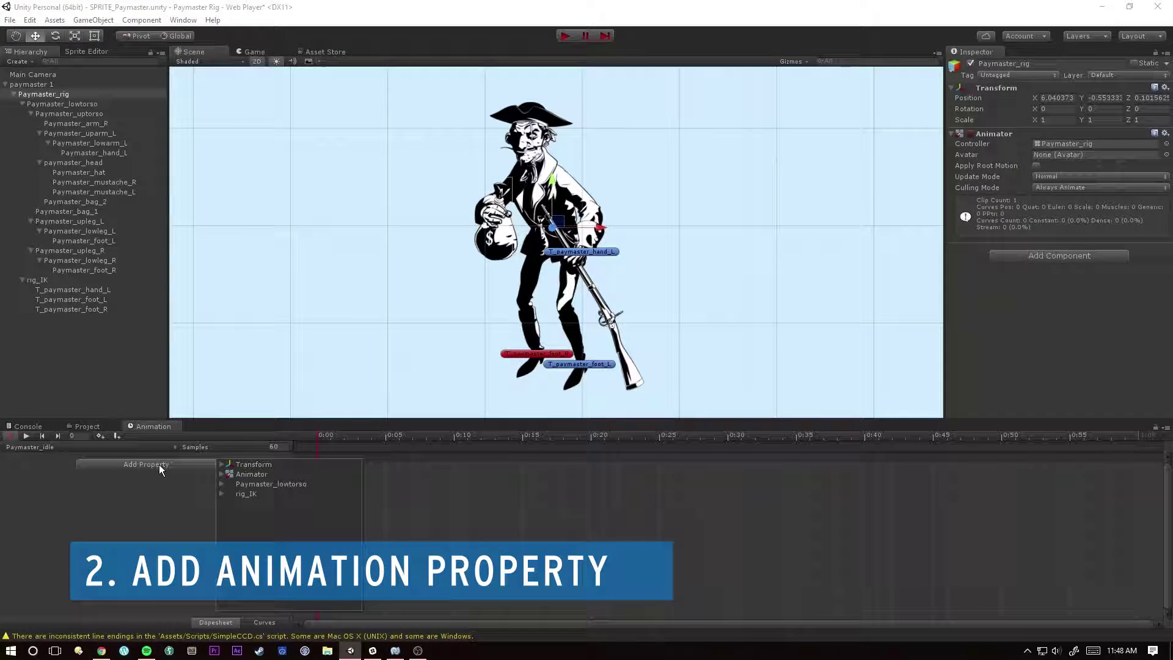
{"action": "left_click", "coordinate": [221, 464]}
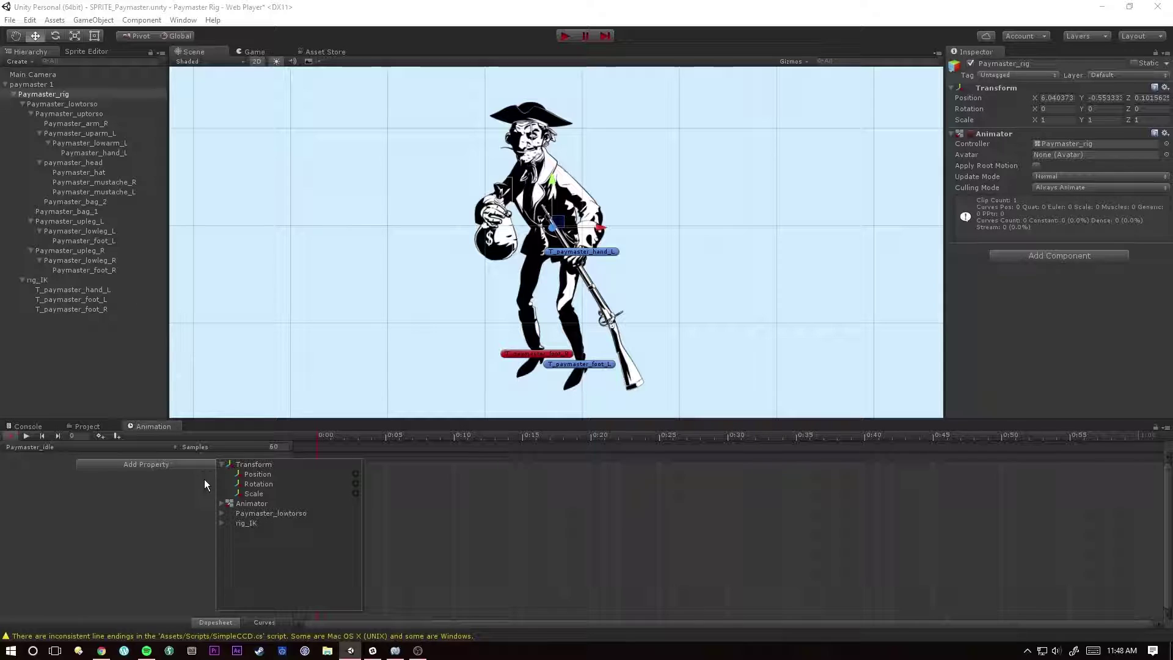
{"action": "left_click", "coordinate": [222, 465]}
{"action": "left_click", "coordinate": [222, 494]}
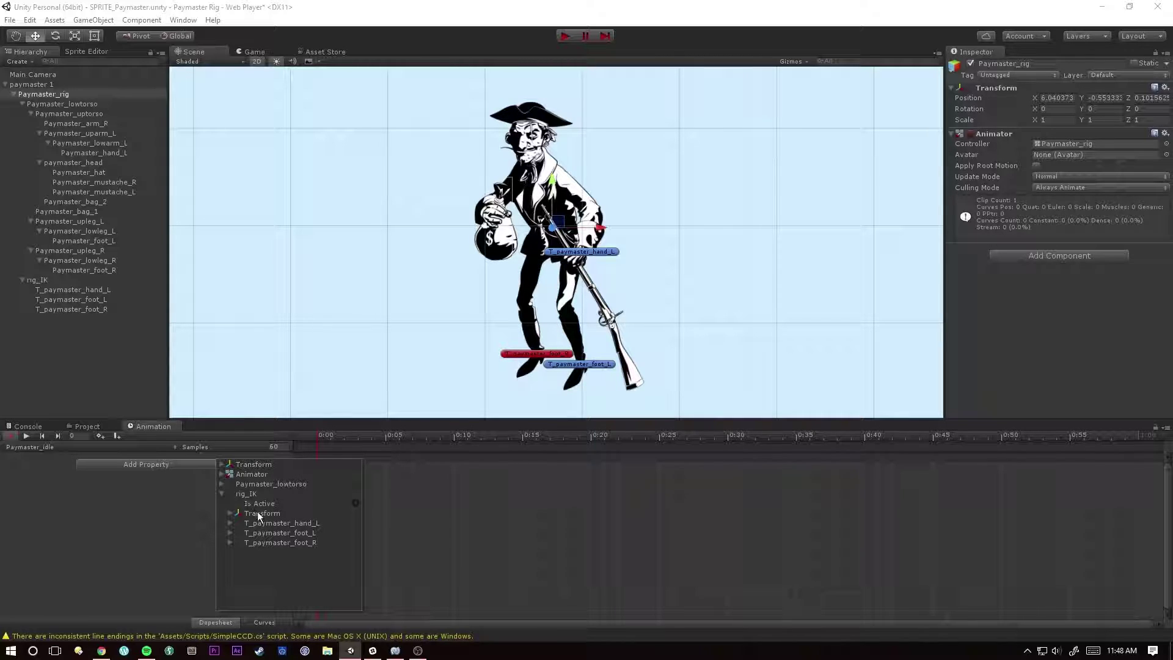
{"action": "left_click", "coordinate": [266, 484]}
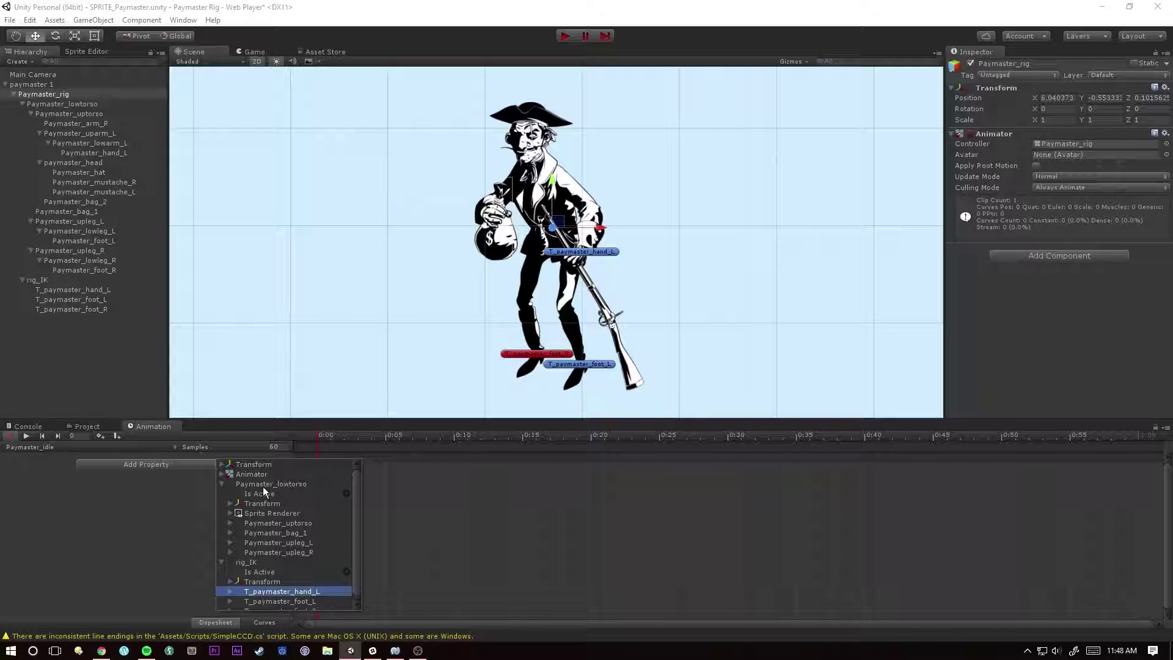
{"action": "left_click", "coordinate": [230, 503]}
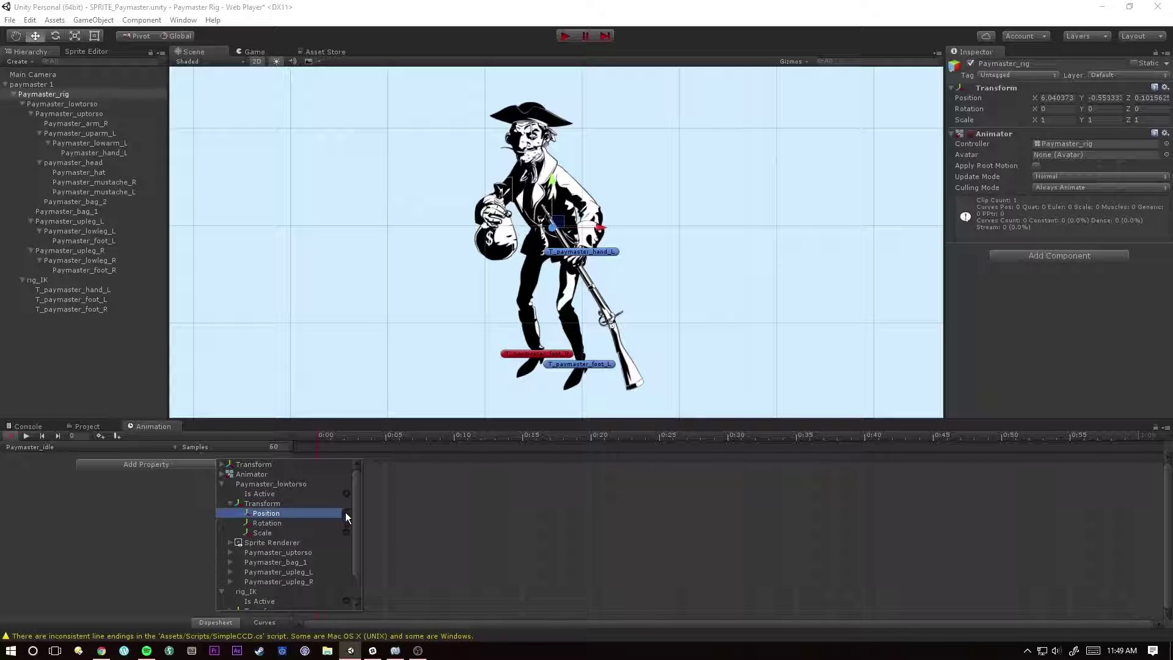
{"action": "left_click", "coordinate": [346, 513]}
{"action": "left_click", "coordinate": [83, 510]}
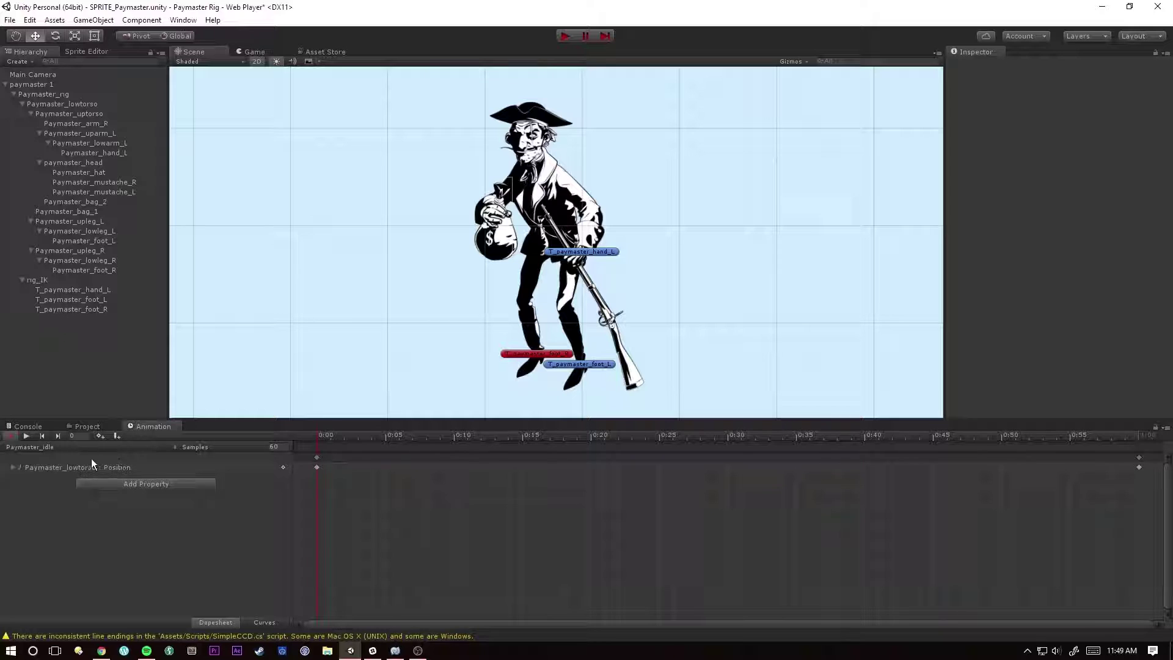
Move the ending Paymaster_lowtorso position keyframe to 10:00 on the timeline
{"action": "left_click", "coordinate": [257, 467]}
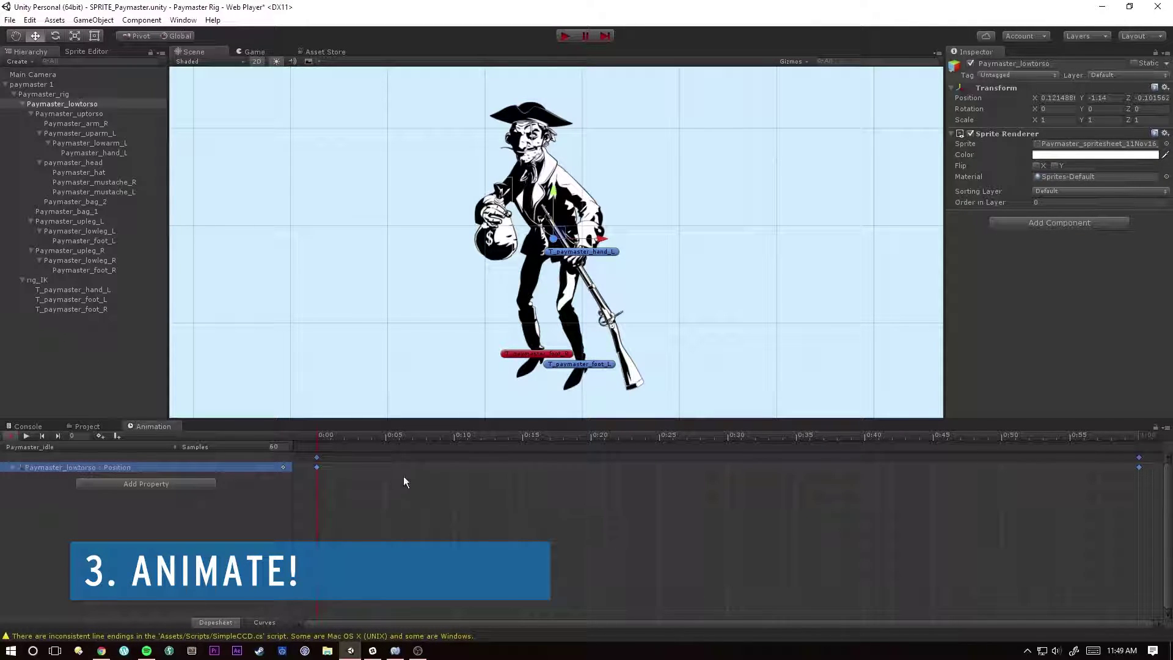
{"action": "scroll", "coordinate": [688, 491], "scroll_direction": "down", "scroll_amount": 5}
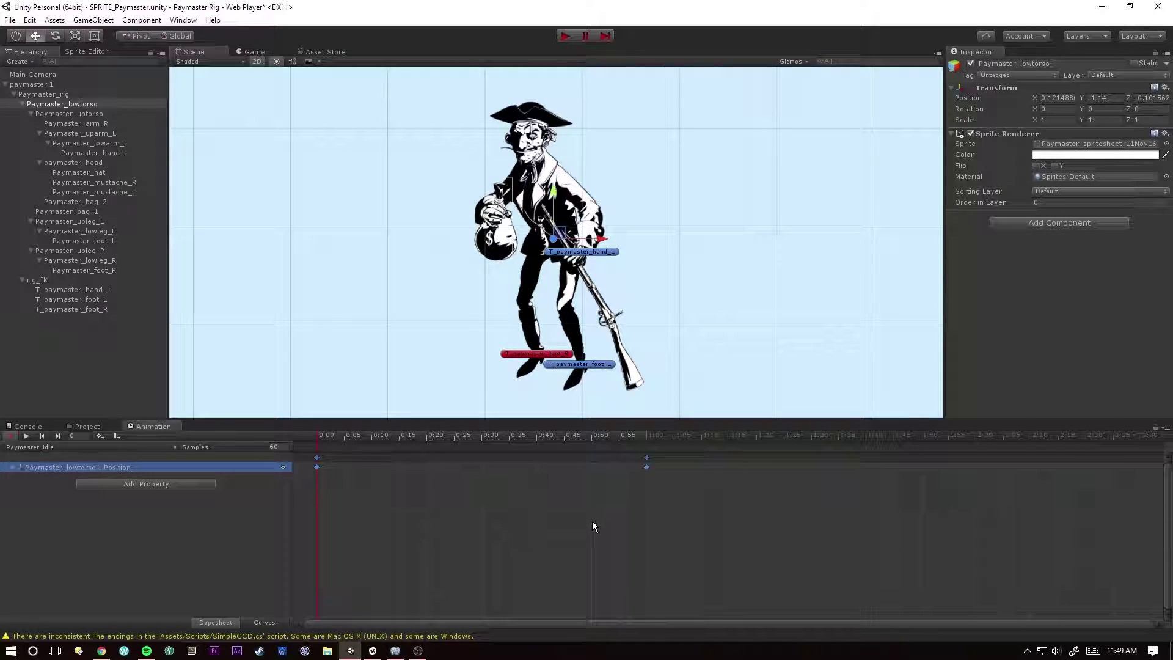
{"action": "scroll", "coordinate": [966, 519], "scroll_direction": "down", "scroll_amount": 5}
{"action": "scroll", "coordinate": [964, 517], "scroll_direction": "down", "scroll_amount": 5}
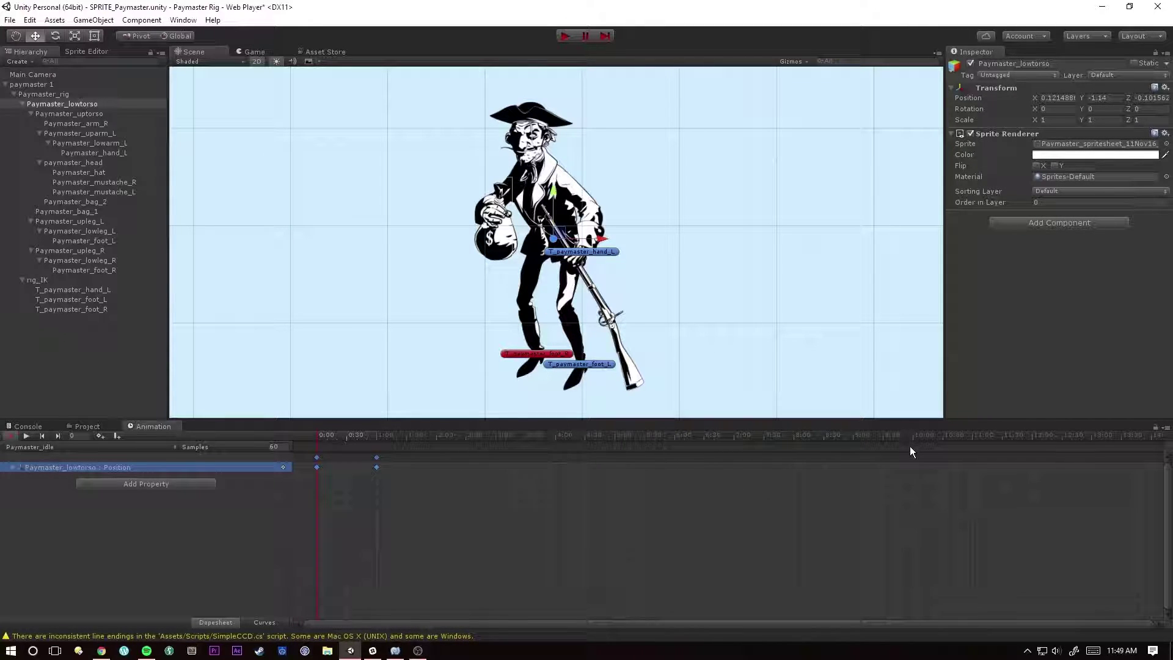
{"action": "scroll", "coordinate": [909, 471], "scroll_direction": "up", "scroll_amount": 2}
{"action": "left_click", "coordinate": [384, 458]}
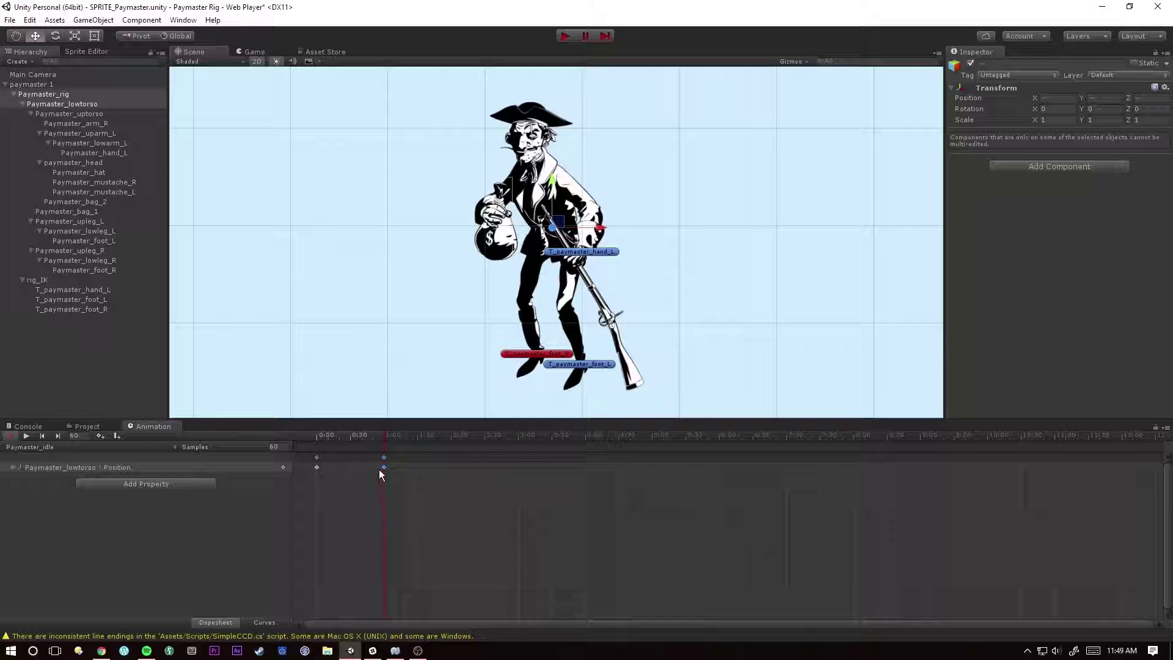
{"action": "left_click_drag", "start_coordinate": [379, 470], "coordinate": [990, 460]}
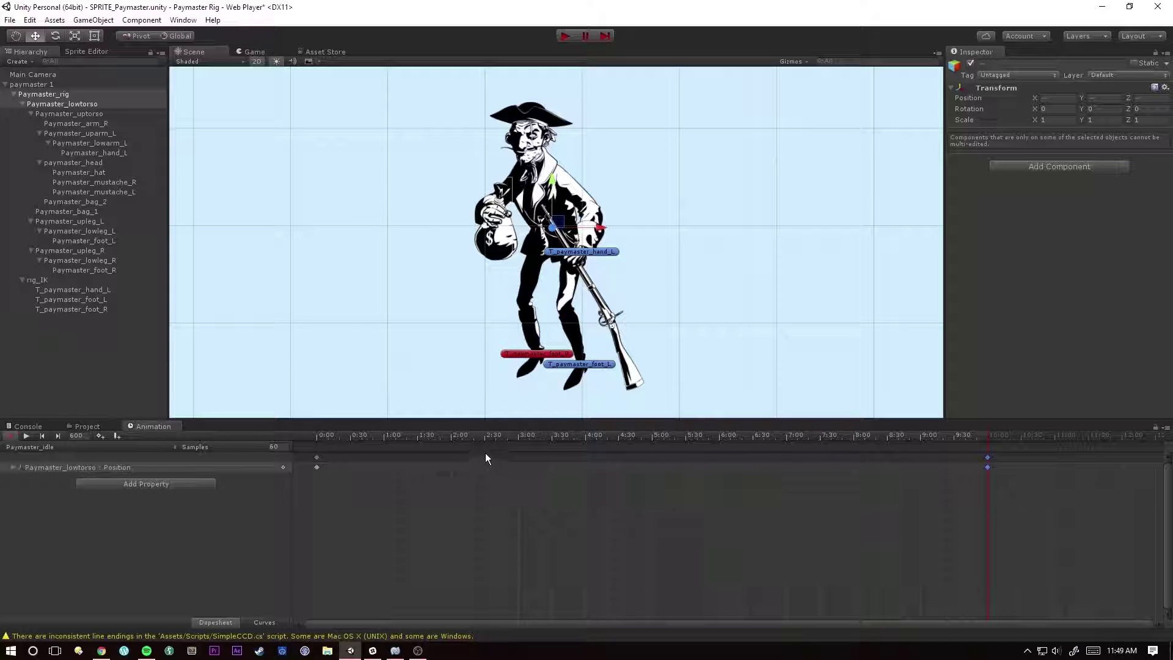
Key Paymaster_lowtorso at 5:00 by lowering it to a Y position of about -1.51, and preview the animation
{"action": "left_click", "coordinate": [653, 472]}
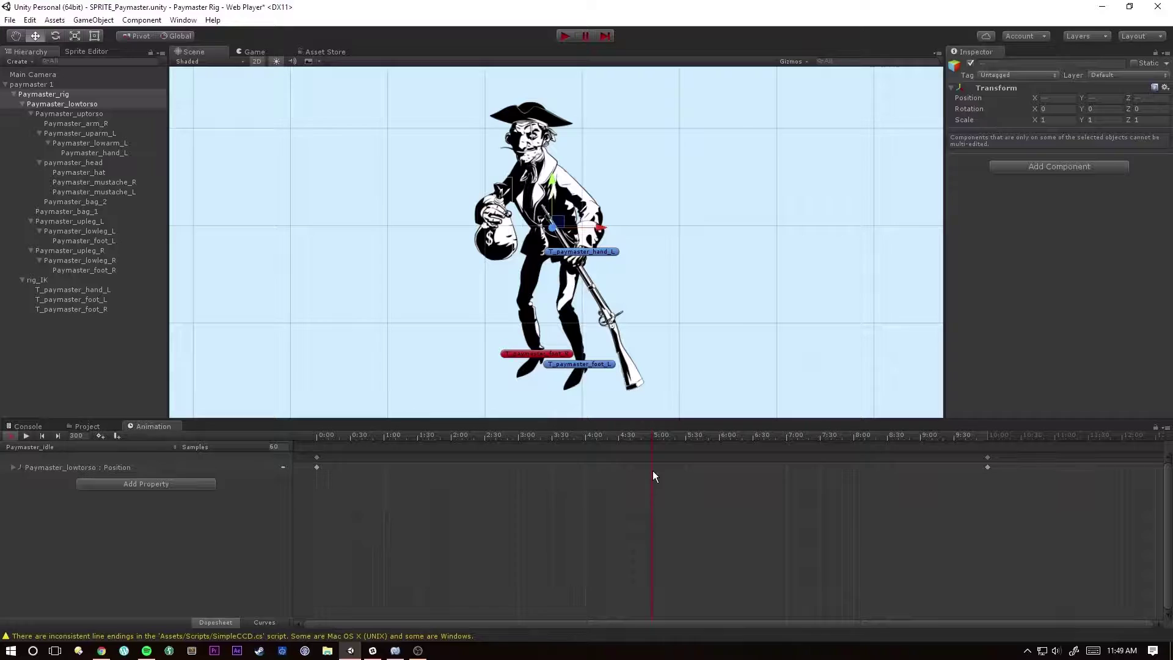
{"action": "left_click", "coordinate": [13, 467]}
{"action": "left_click", "coordinate": [59, 486]}
{"action": "left_click", "coordinate": [79, 468]}
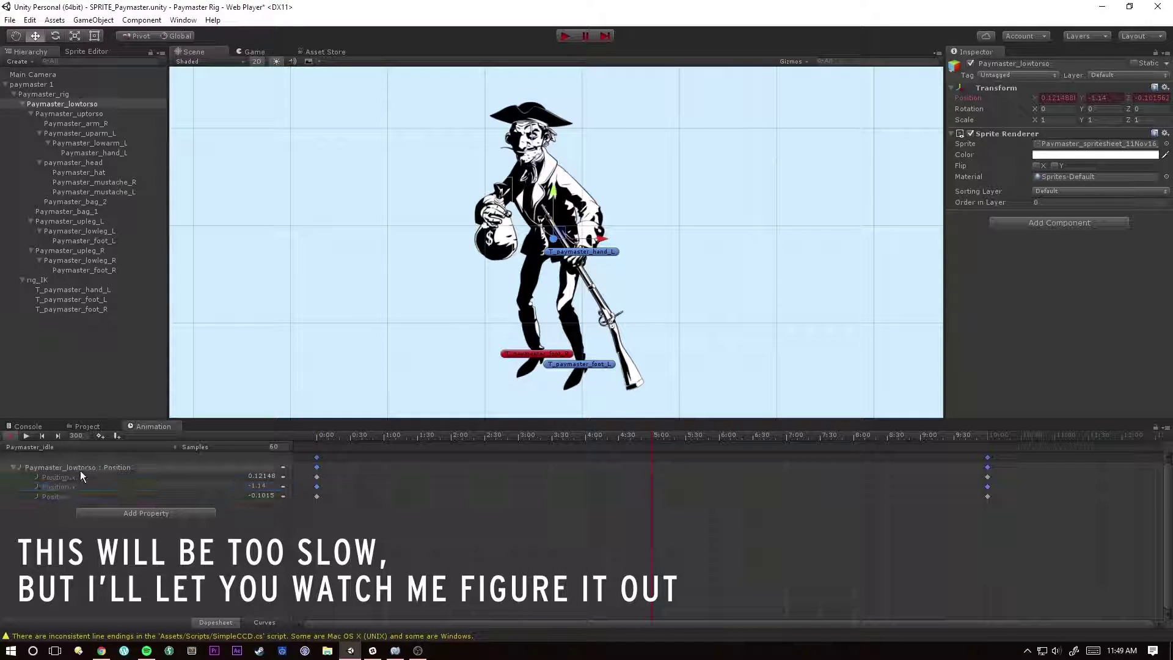
{"action": "left_click", "coordinate": [118, 467]}
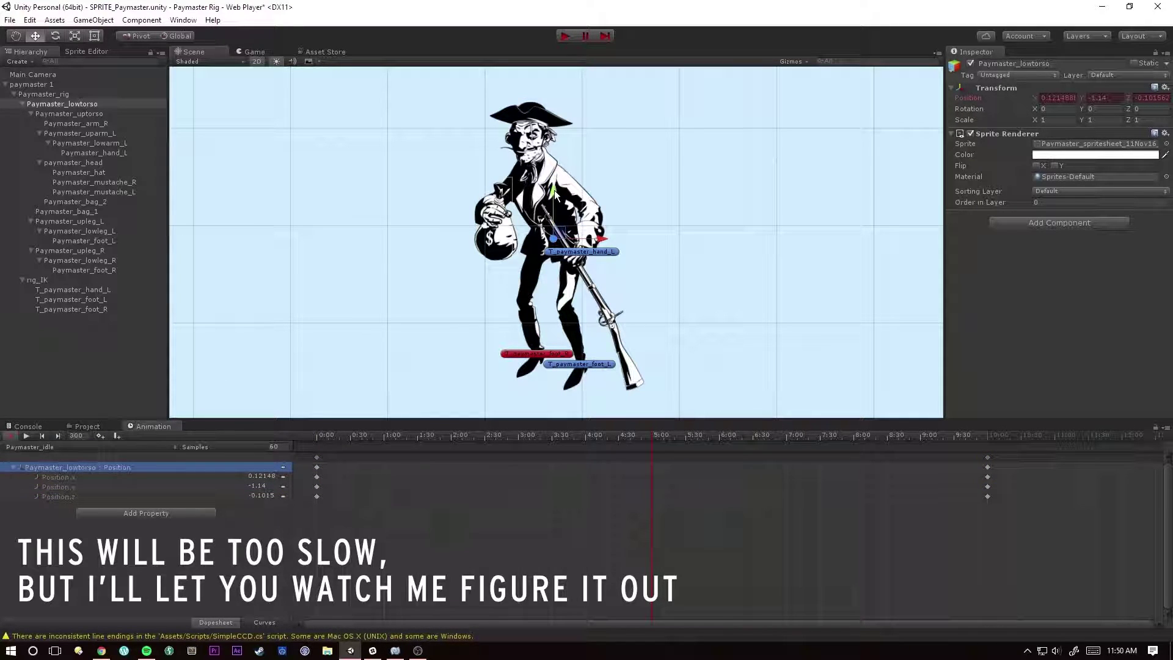
{"action": "left_click_drag", "start_coordinate": [555, 189], "coordinate": [556, 194]}
{"action": "left_click", "coordinate": [134, 467]}
{"action": "left_click", "coordinate": [27, 435]}
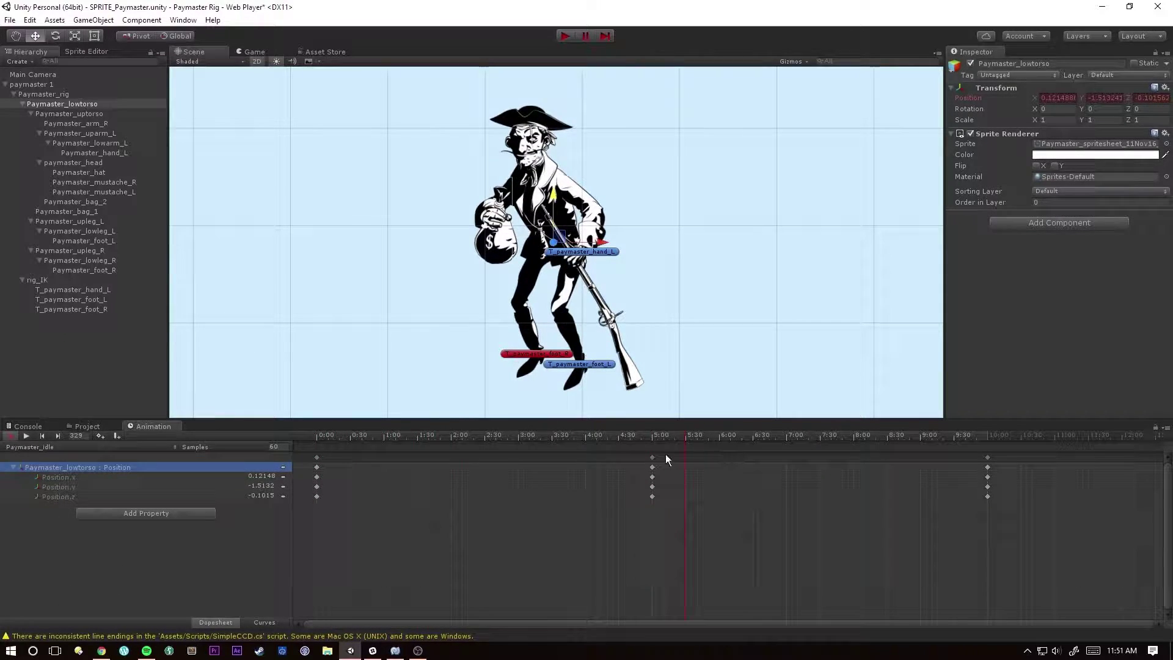
Move the lowered-torso keyframe to 1:30 and paste copies of the starting and lowered poses at 5:00 and 7:30
{"action": "left_click", "coordinate": [316, 457]}
{"action": "left_click_drag", "start_coordinate": [652, 457], "coordinate": [417, 469]}
{"action": "left_click", "coordinate": [651, 435]}
{"action": "key", "text": "ctrl+v"}
{"action": "left_click", "coordinate": [485, 457]}
{"action": "left_click", "coordinate": [820, 435]}
{"action": "key", "text": "ctrl+v"}
Preview the animation and move the 5:00 and 7:30 keyframes to 3:00 and 4:30
{"action": "left_click", "coordinate": [26, 435]}
{"action": "left_click_drag", "start_coordinate": [651, 458], "coordinate": [520, 468]}
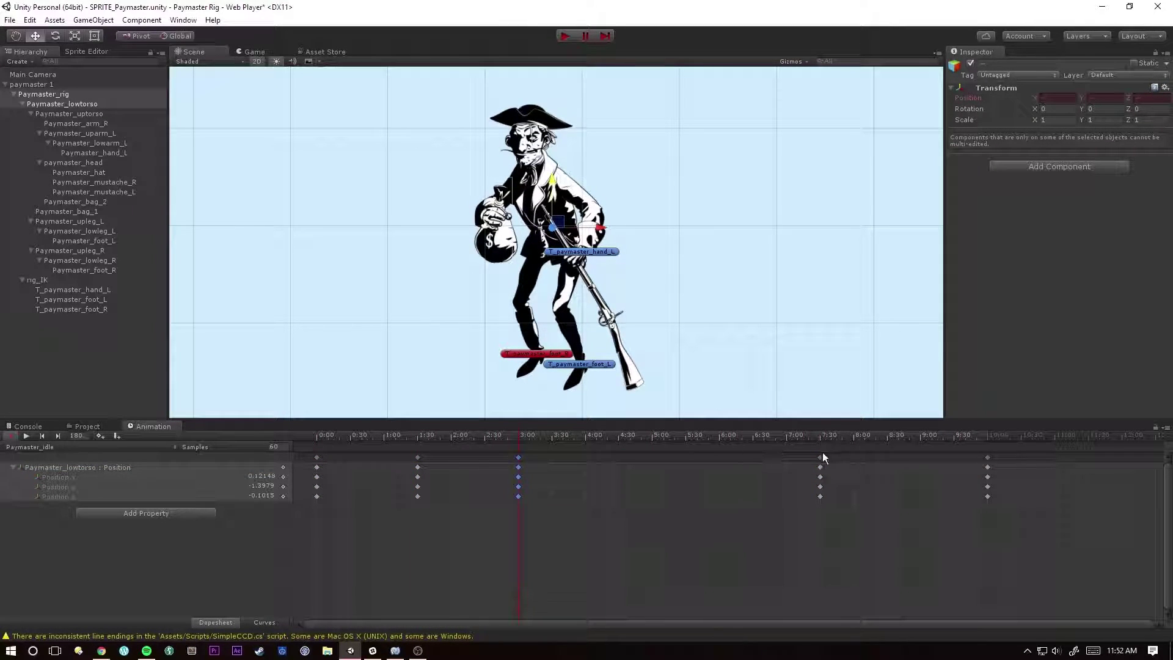
{"action": "left_click_drag", "start_coordinate": [822, 457], "coordinate": [619, 478]}
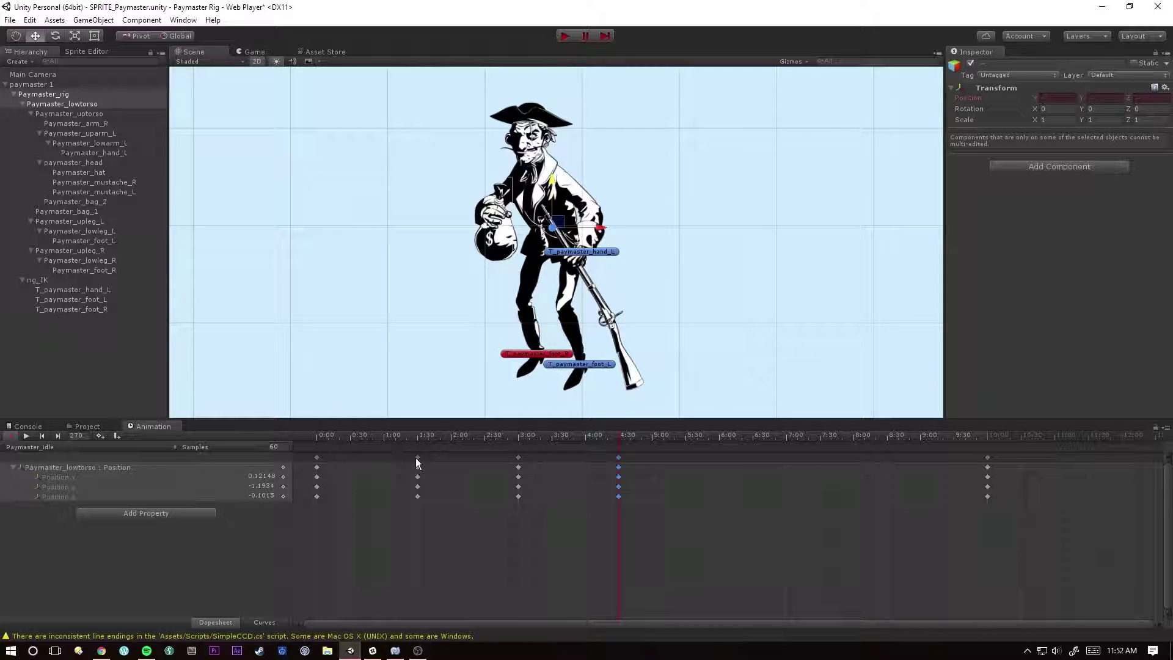
Copy the 3:00 and 4:30 keyframes to 6:00 and 7:30, and move the final keyframe to 9:00
{"action": "left_click", "coordinate": [518, 458]}
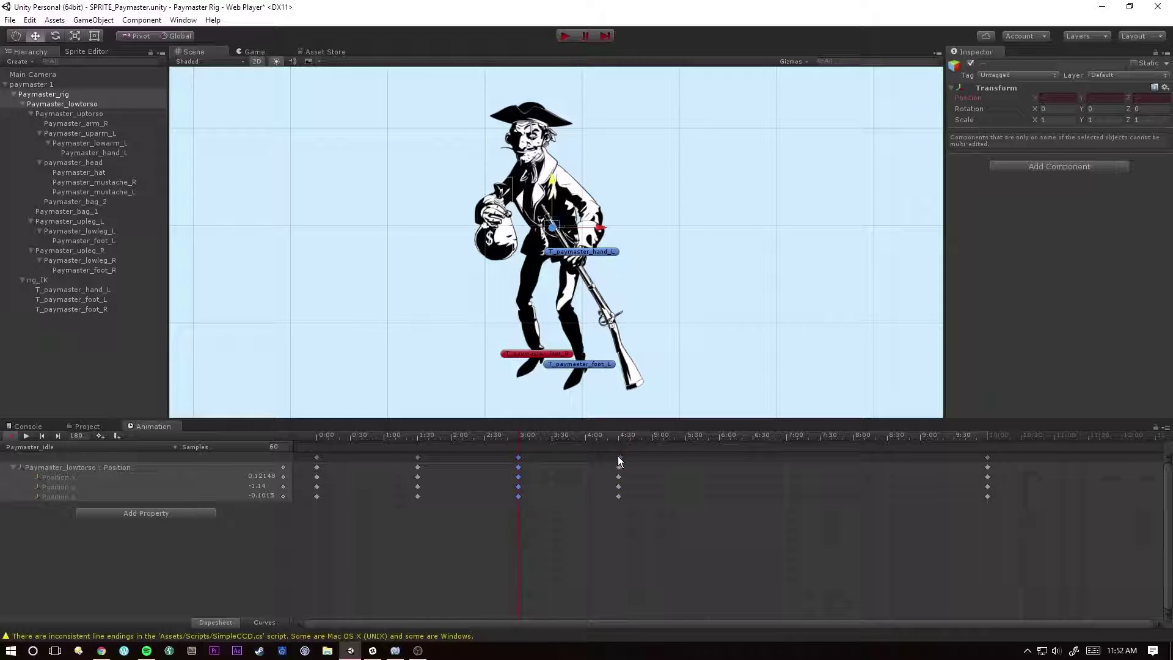
{"action": "left_click", "coordinate": [618, 458], "text": "shift"}
{"action": "key", "text": "ctrl+c"}
{"action": "left_click", "coordinate": [720, 437]}
{"action": "key", "text": "ctrl+v"}
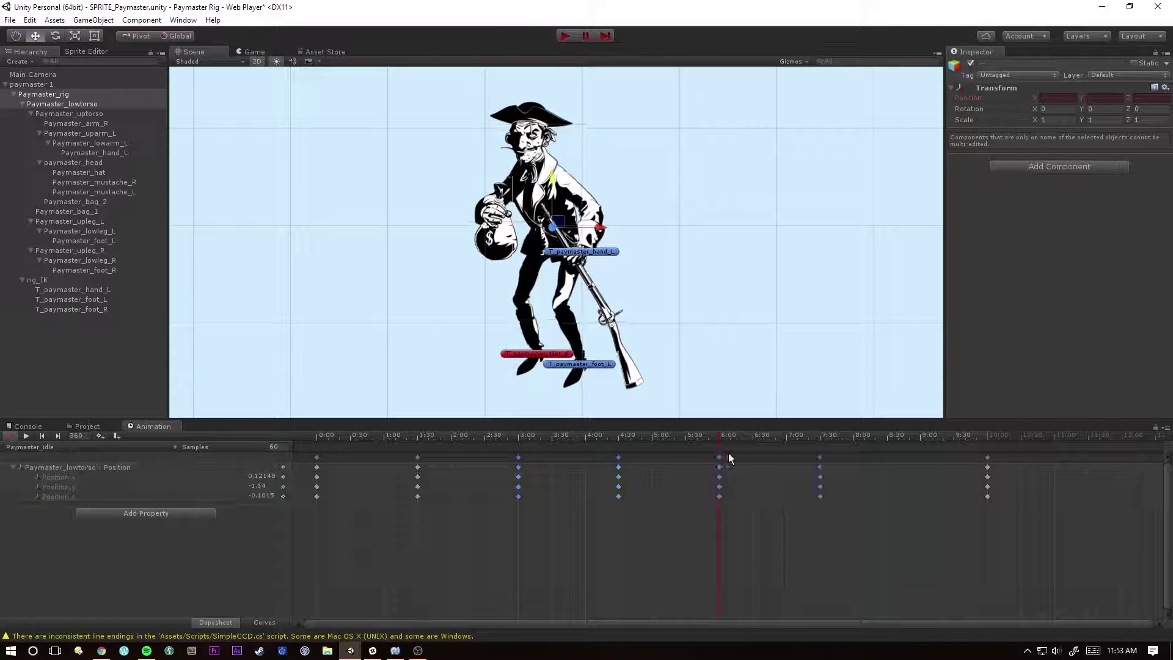
{"action": "left_click_drag", "start_coordinate": [987, 457], "coordinate": [920, 460]}
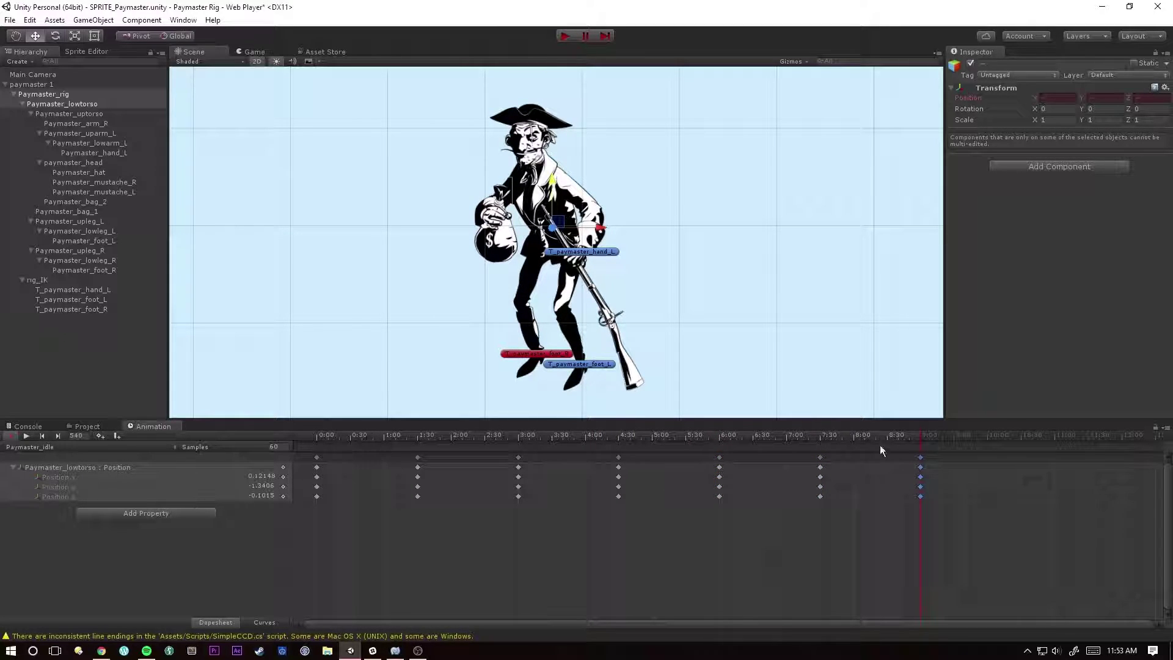
Preview the Paymaster_idle animation and step through its keyframes
{"action": "left_click", "coordinate": [26, 436]}
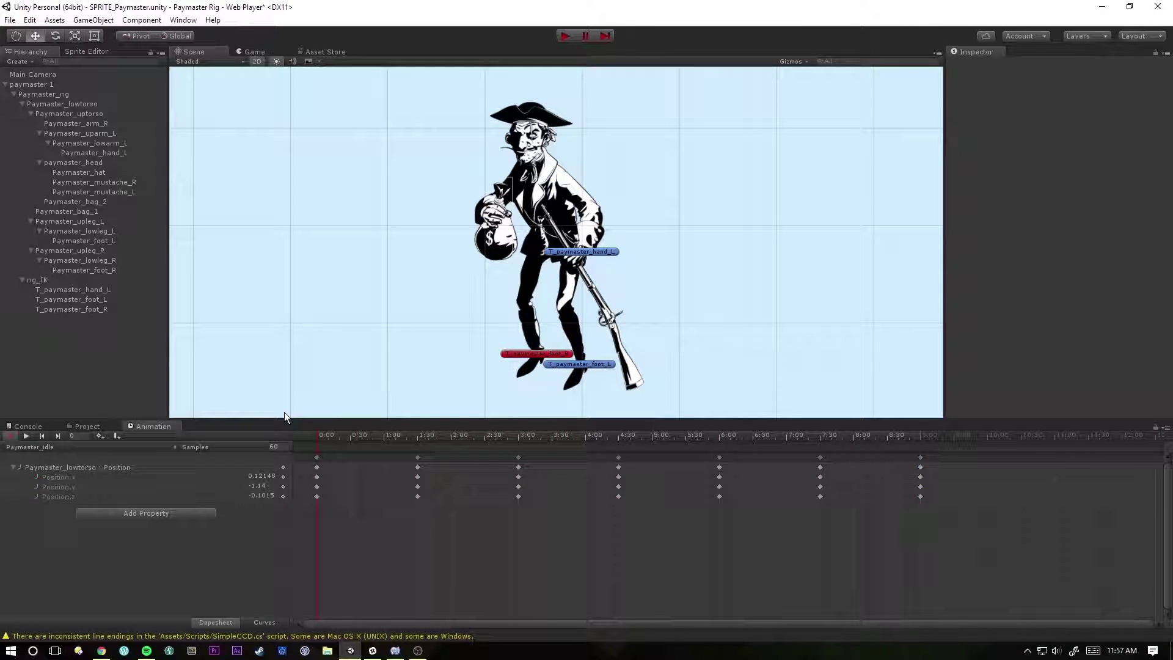
{"action": "key", "text": "alt"}
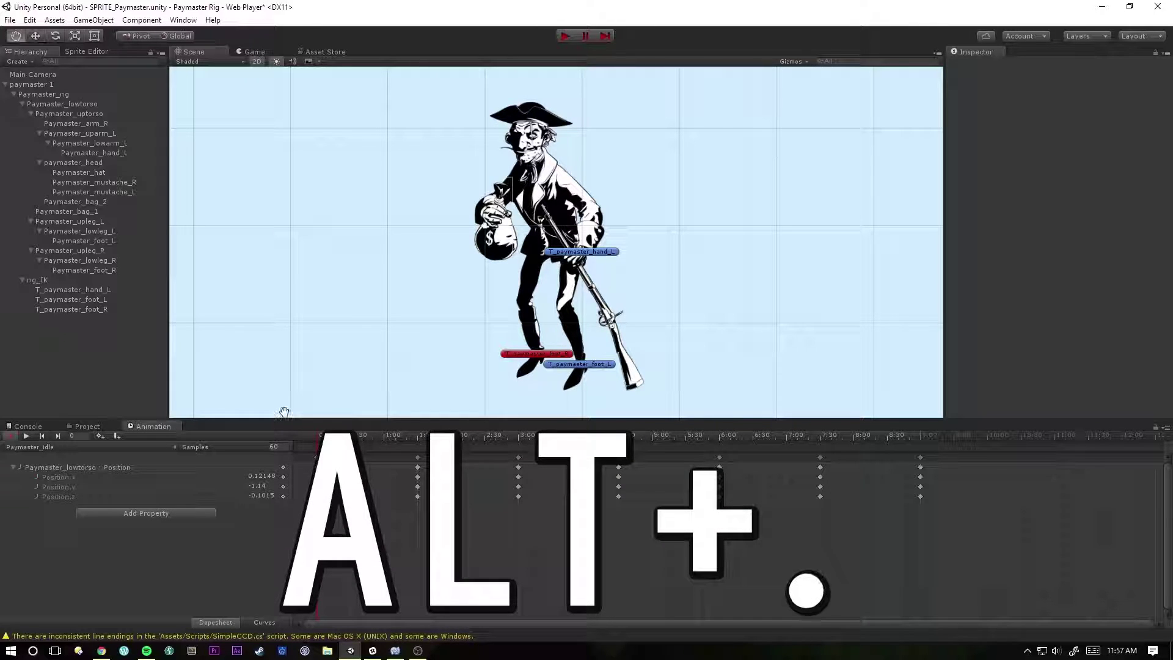
{"action": "key", "text": "alt+period"}
{"action": "key", "text": "alt+period"}
{"action": "key", "text": "alt+period"}
{"action": "key", "text": "alt+period"}
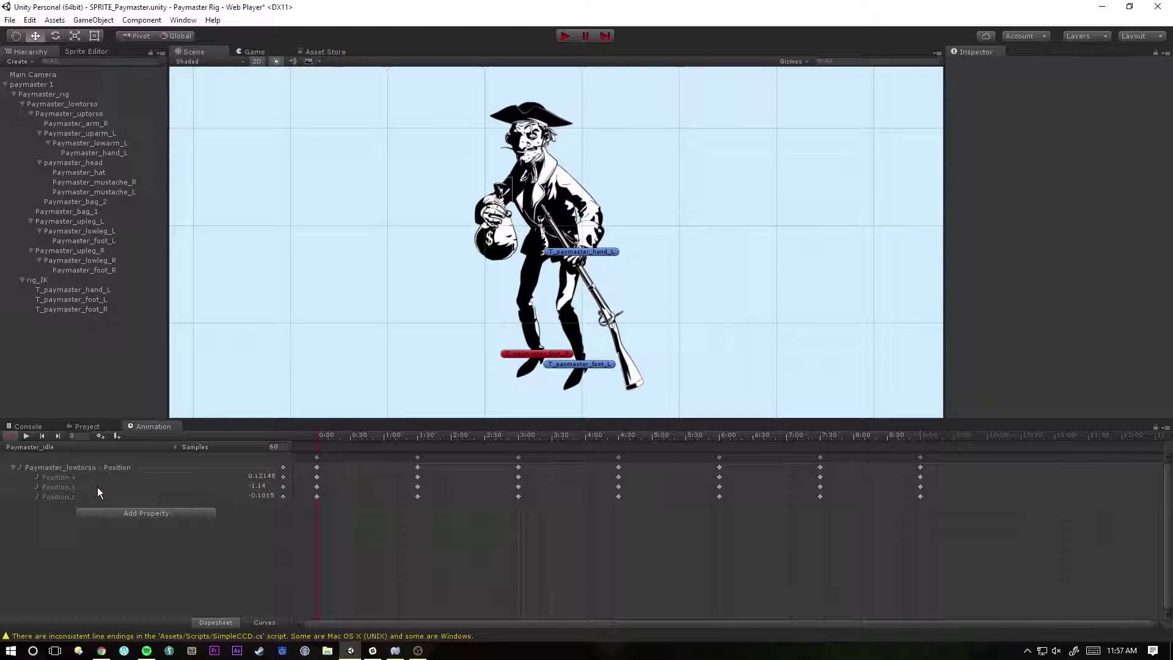
{"action": "left_click", "coordinate": [27, 437]}
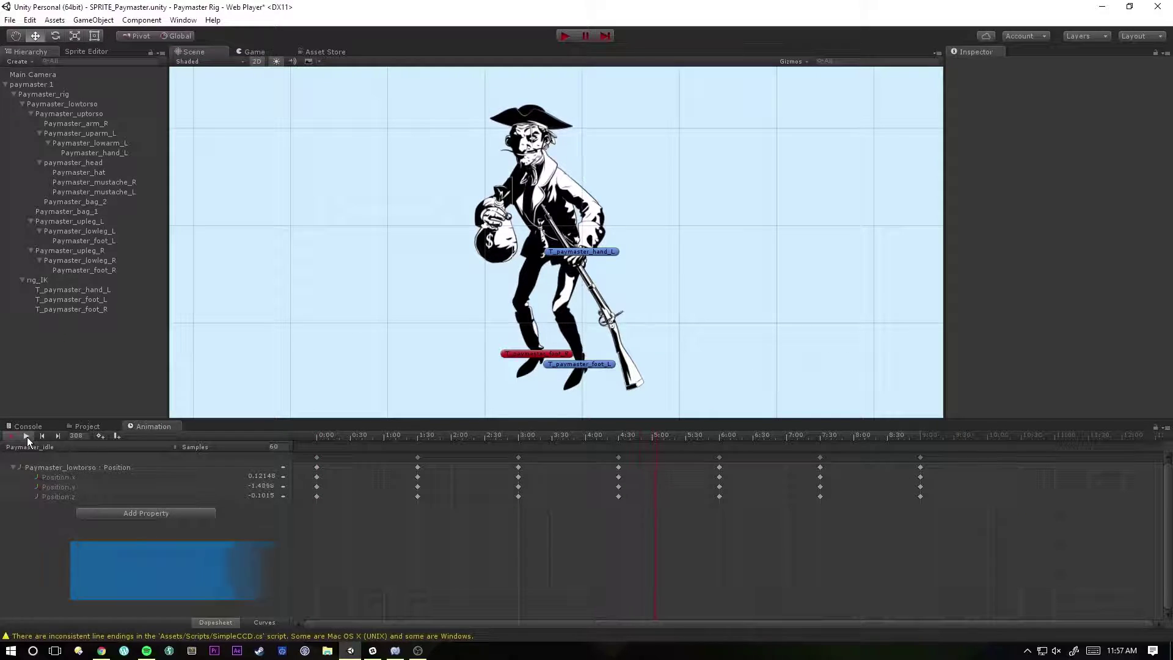
Add the Rotation property of Paymaster_arm_R to the Paymaster_idle clip
{"action": "left_click", "coordinate": [137, 513]}
{"action": "left_click", "coordinate": [222, 514]}
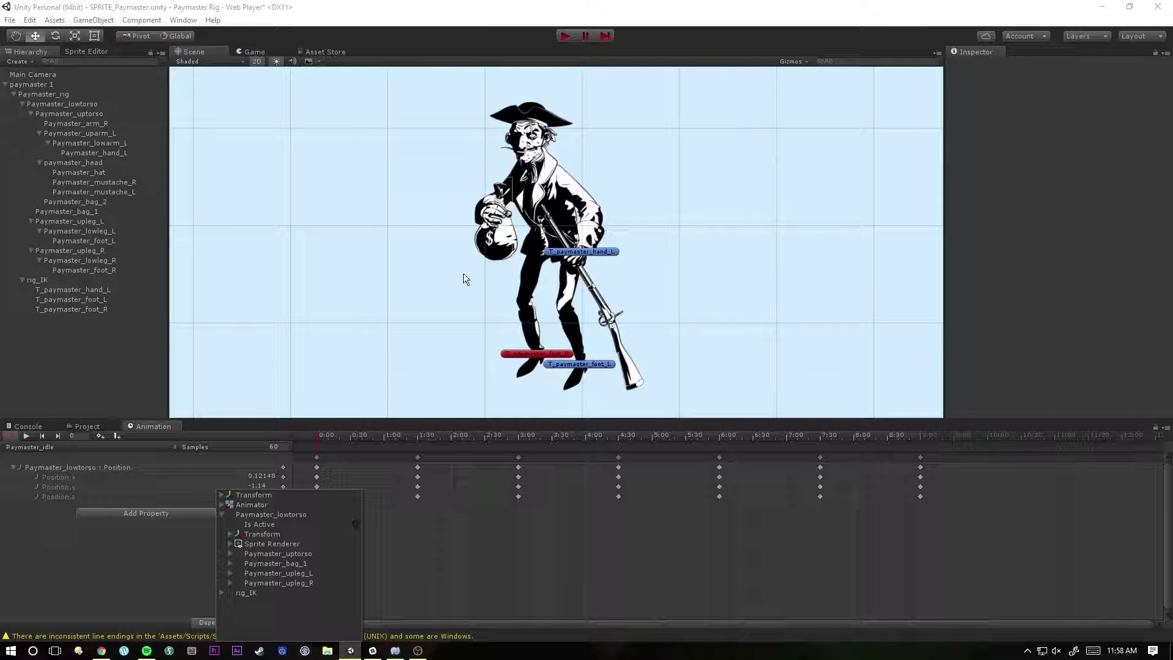
{"action": "left_click", "coordinate": [230, 553]}
{"action": "left_click", "coordinate": [297, 593]}
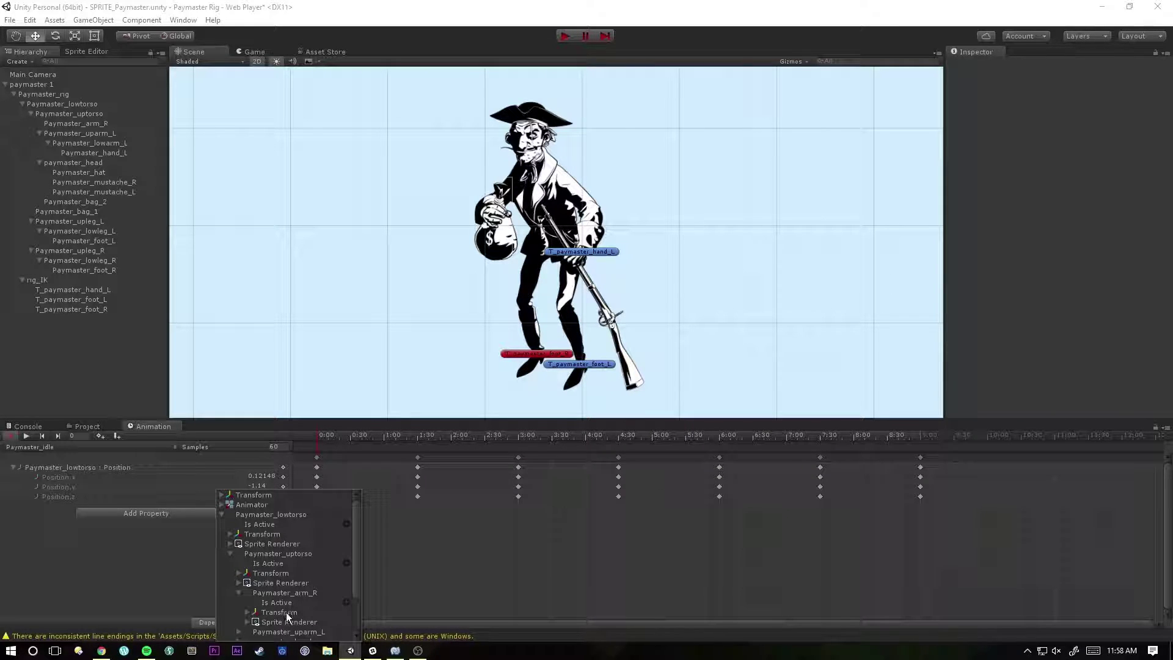
{"action": "left_click", "coordinate": [286, 612]}
{"action": "scroll", "coordinate": [325, 563], "scroll_direction": "down", "scroll_amount": 3}
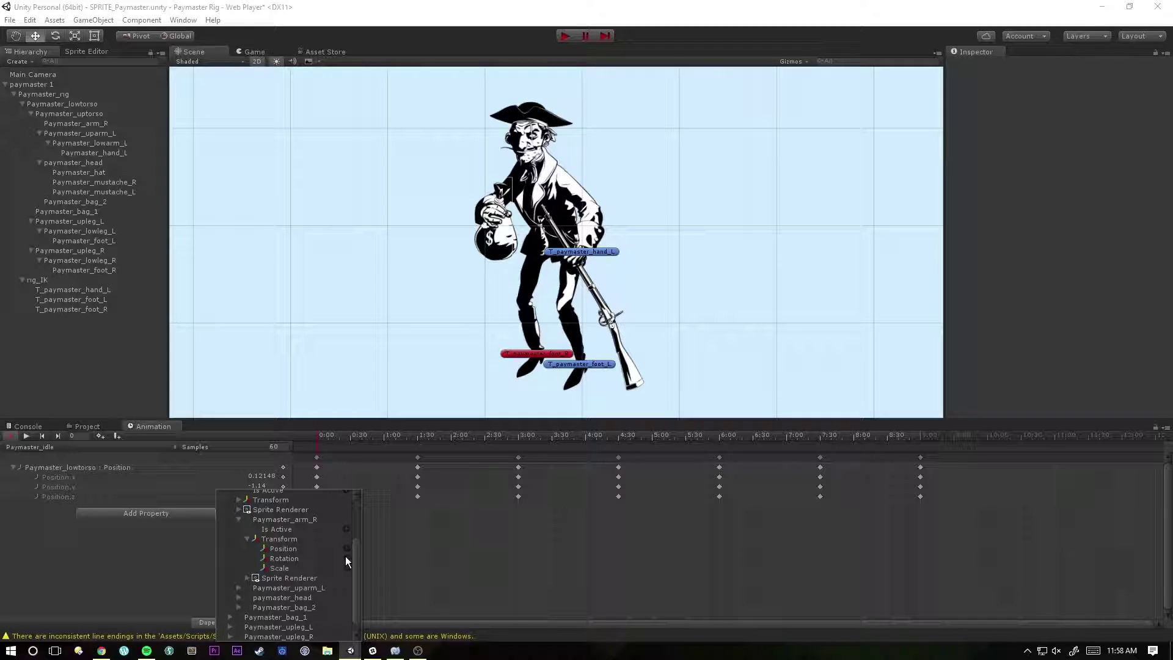
{"action": "left_click", "coordinate": [345, 558]}
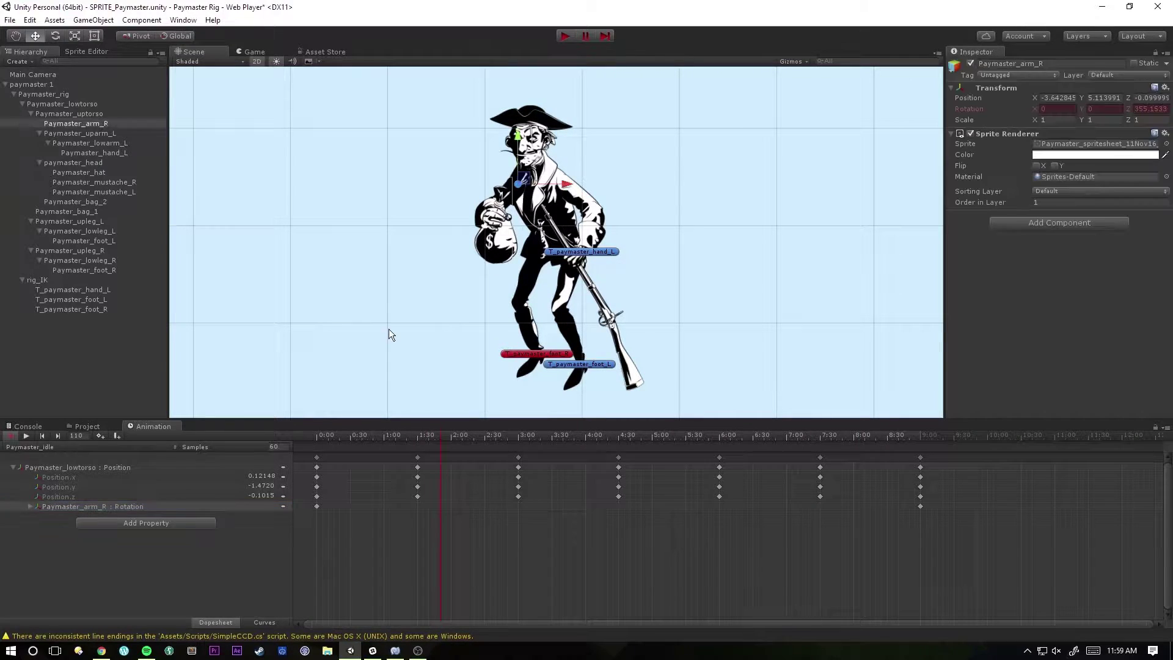
Key Paymaster_arm_R at 1:50 with a Z rotation of about 363.7, and at 3:20 with the arm swung outward from its starting pose
{"action": "key", "text": "e"}
{"action": "left_click_drag", "start_coordinate": [492, 204], "coordinate": [484, 208]}
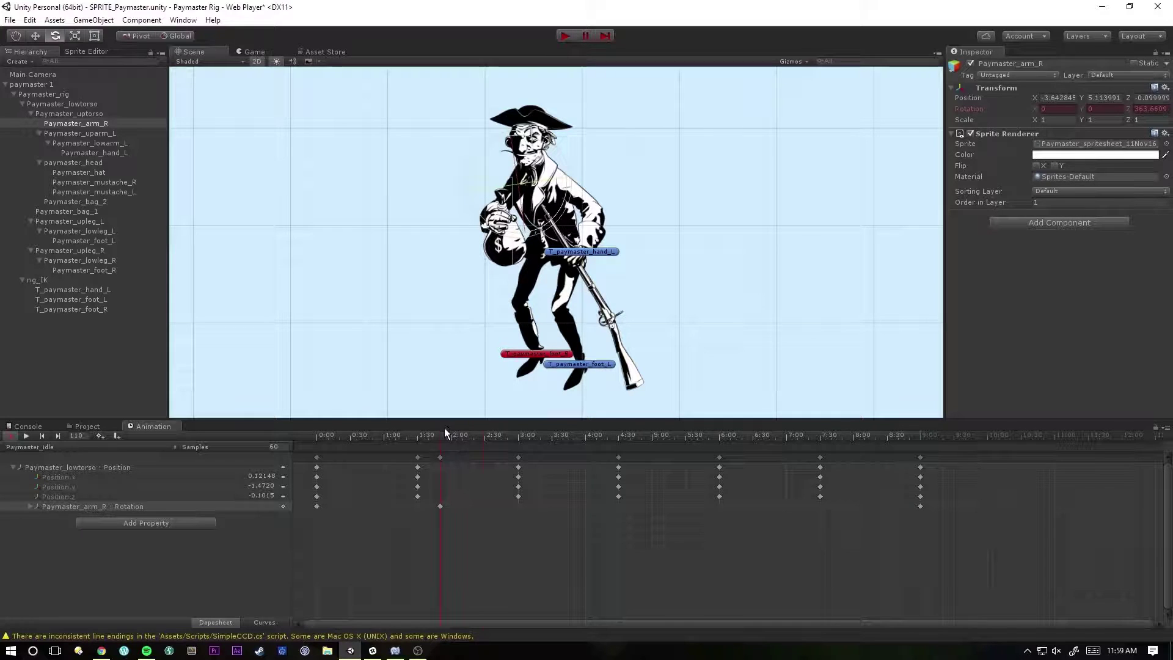
{"action": "left_click_drag", "start_coordinate": [440, 531], "coordinate": [539, 528]}
{"action": "key", "text": "ctrl+v"}
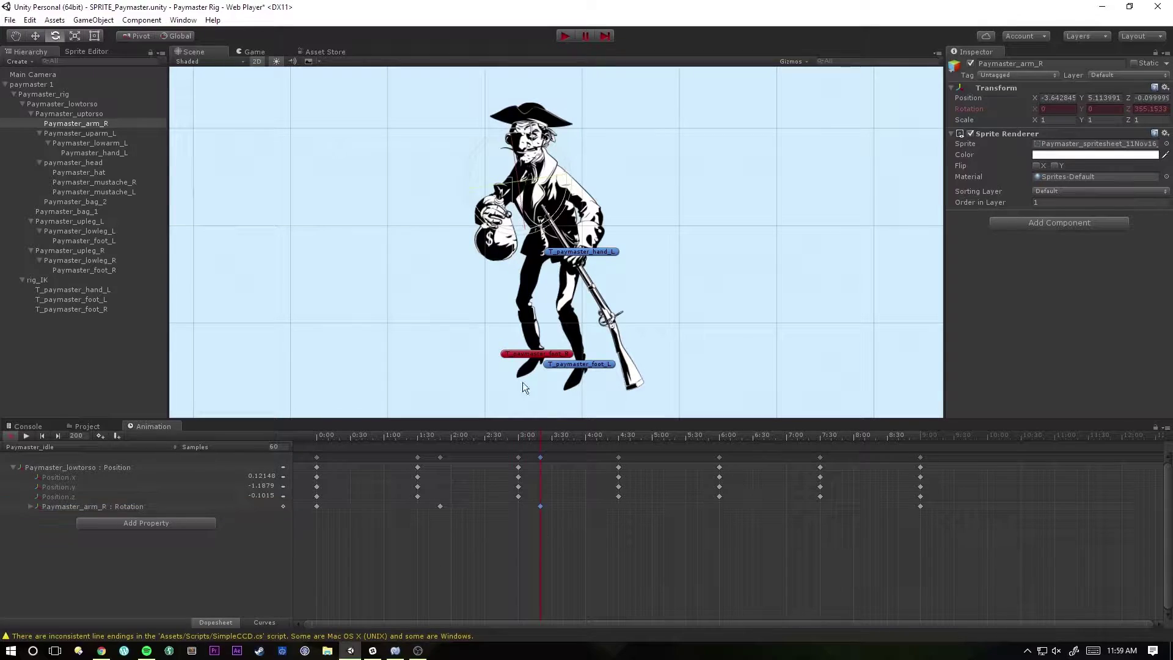
{"action": "left_click_drag", "start_coordinate": [478, 208], "coordinate": [471, 202]}
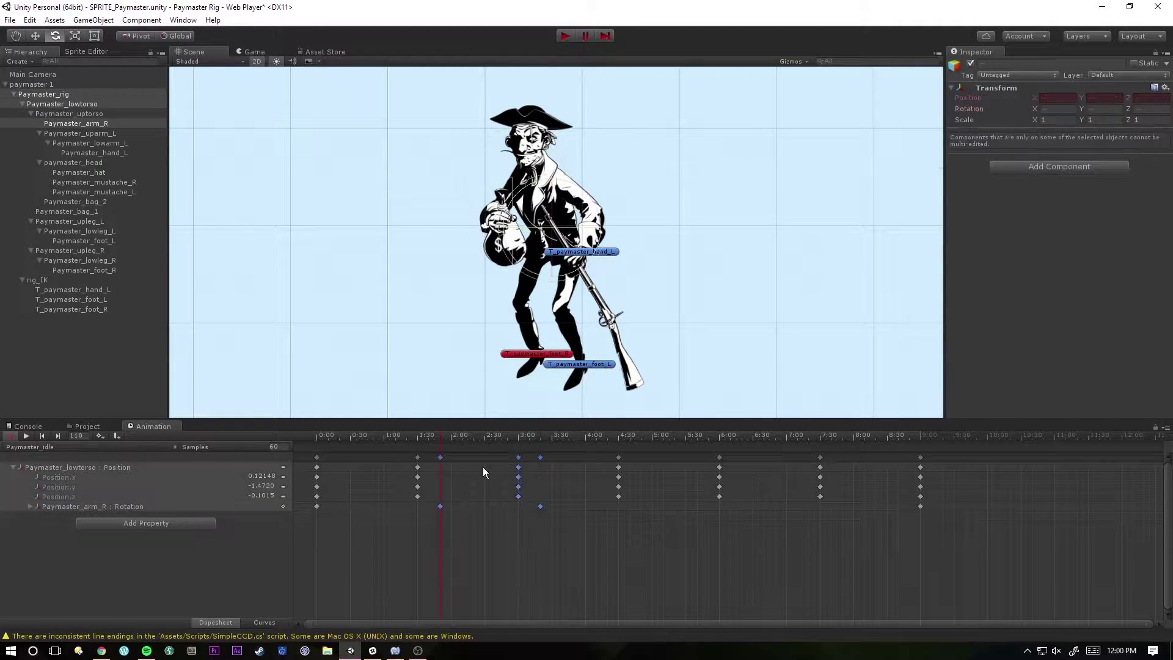
Copy the 1:50 and 3:20 arm rotation keyframes to 4:50 and 6:20
{"action": "left_click", "coordinate": [532, 456]}
{"action": "left_click", "coordinate": [540, 457]}
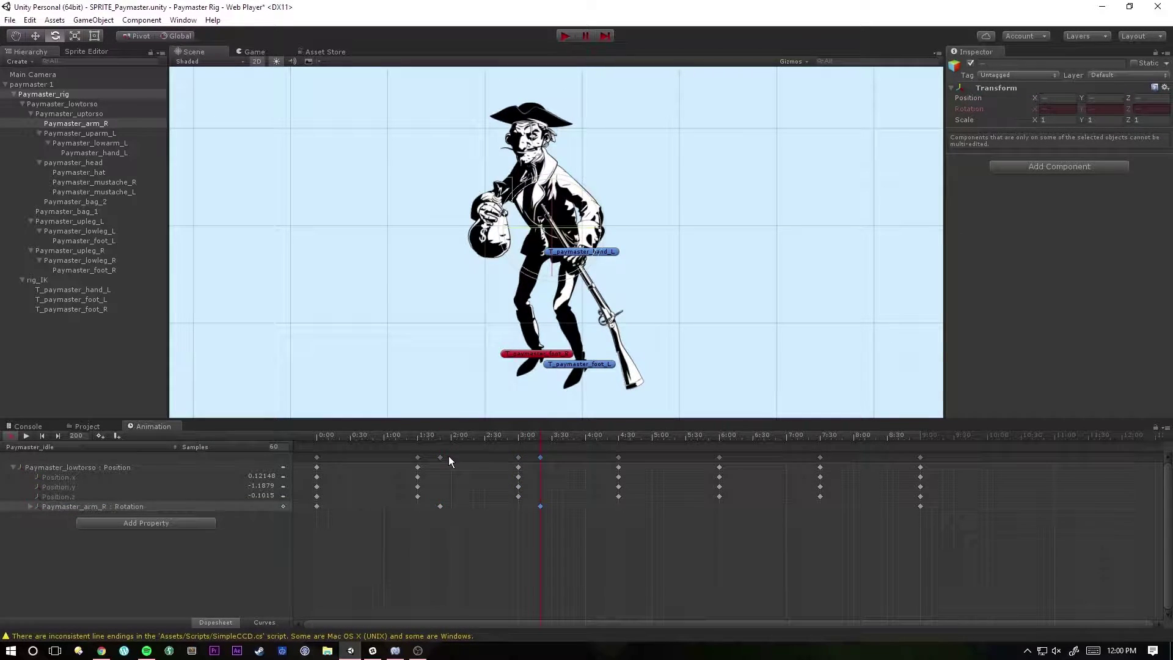
{"action": "left_click", "coordinate": [440, 457], "text": "shift"}
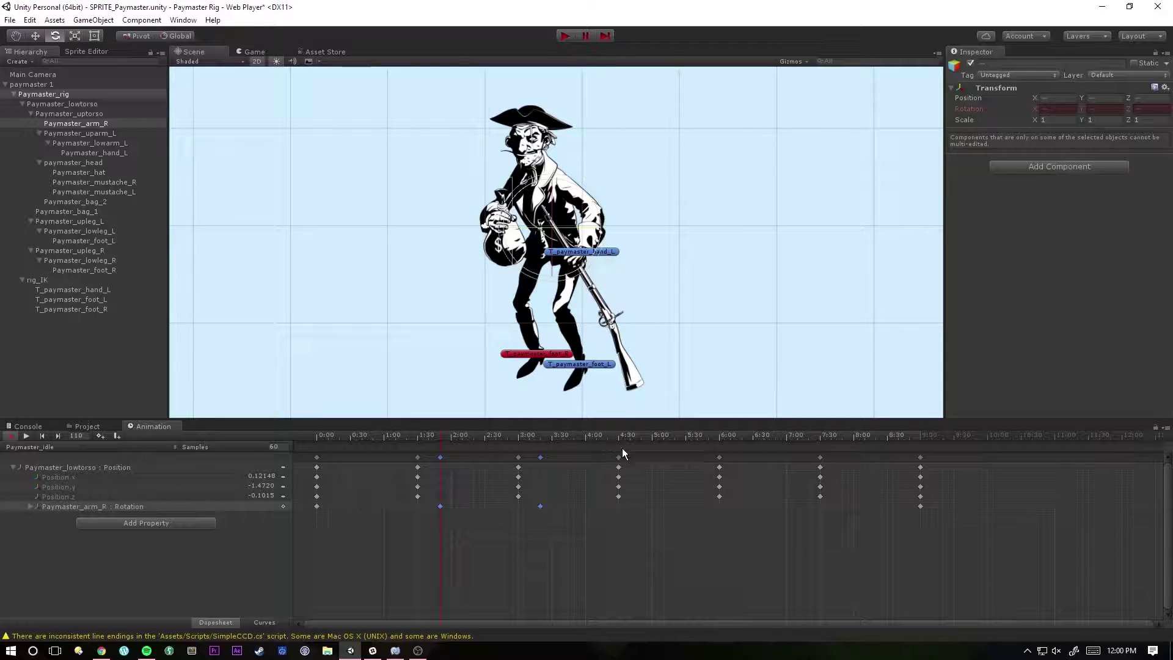
{"action": "left_click", "coordinate": [640, 447]}
{"action": "key", "text": "ctrl+v"}
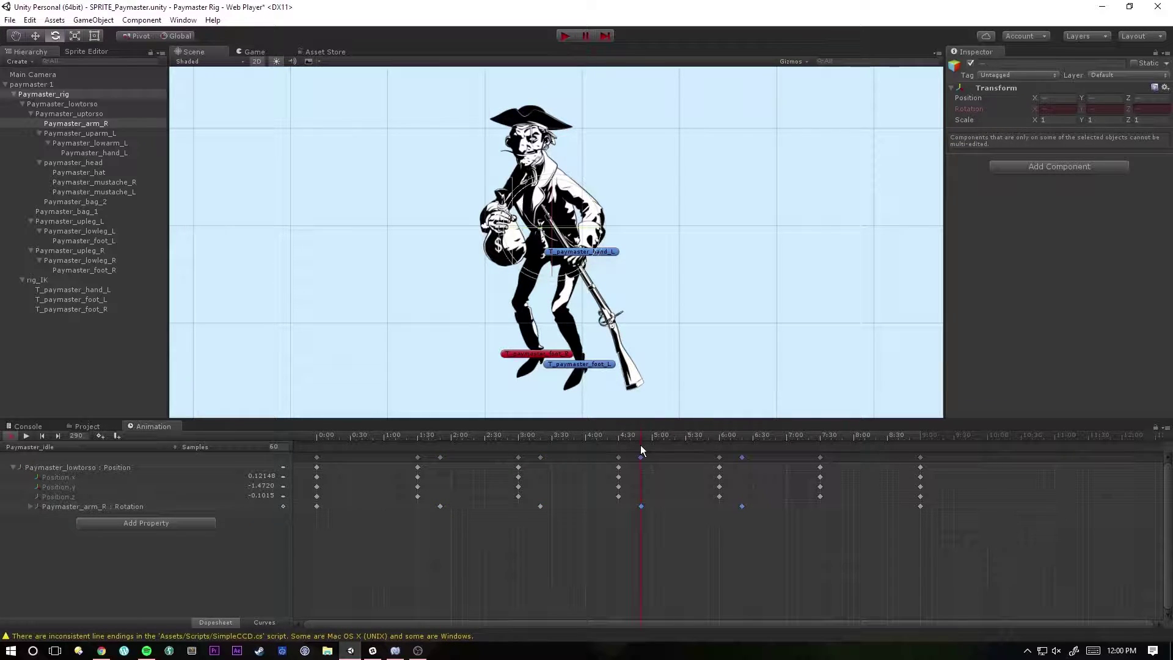
Add an arm rotation keyframe at 7:50 and paste a copy of the 3:20 arm keyframe at 0:20
{"action": "left_click_drag", "start_coordinate": [639, 437], "coordinate": [650, 437]}
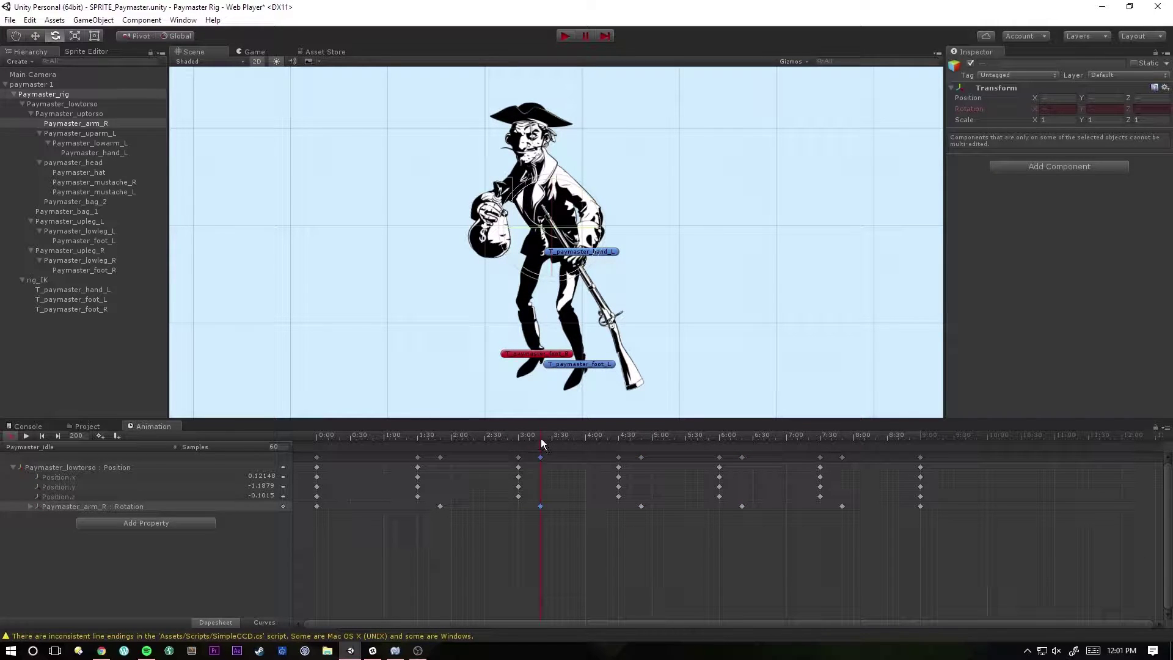
{"action": "left_click_drag", "start_coordinate": [536, 441], "coordinate": [339, 442]}
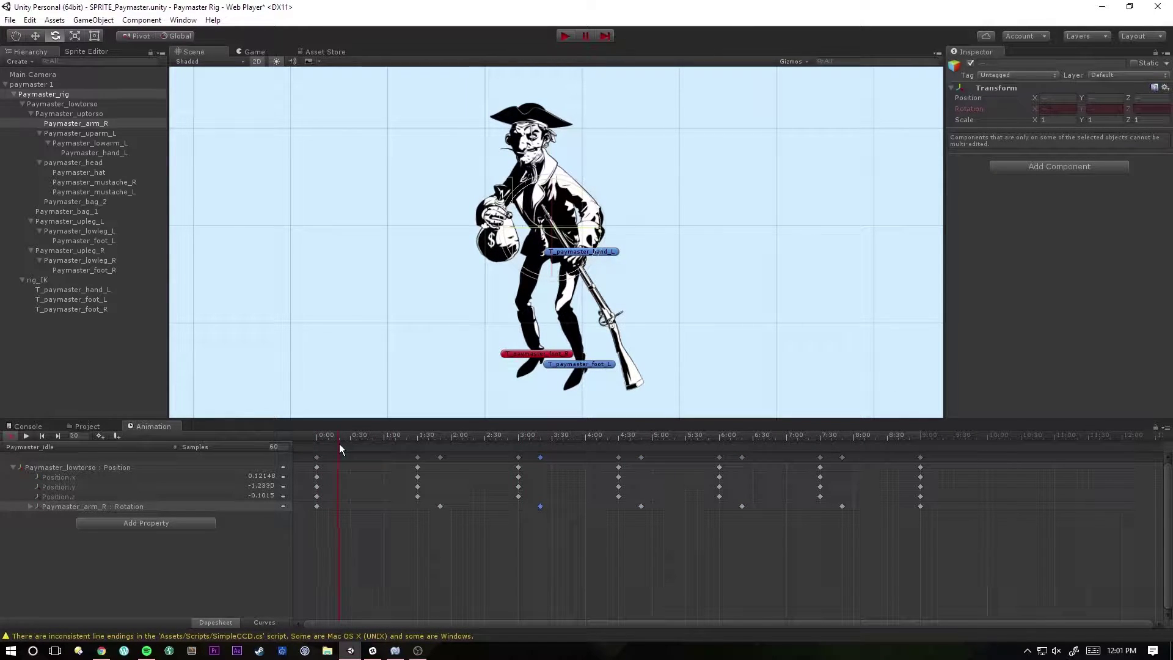
{"action": "key", "text": "ctrl+v"}
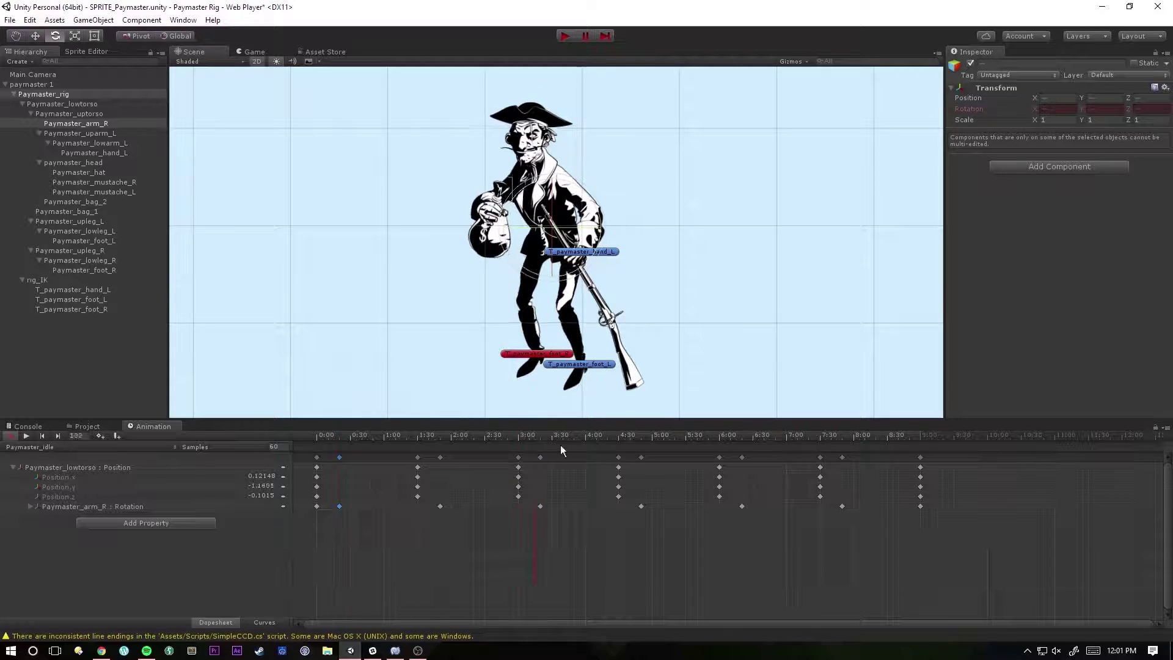
Preview the arm motion, add arm rotation keyframes at 1:00, 4:00 and 7:00, and play the animation again
{"action": "left_click", "coordinate": [26, 436]}
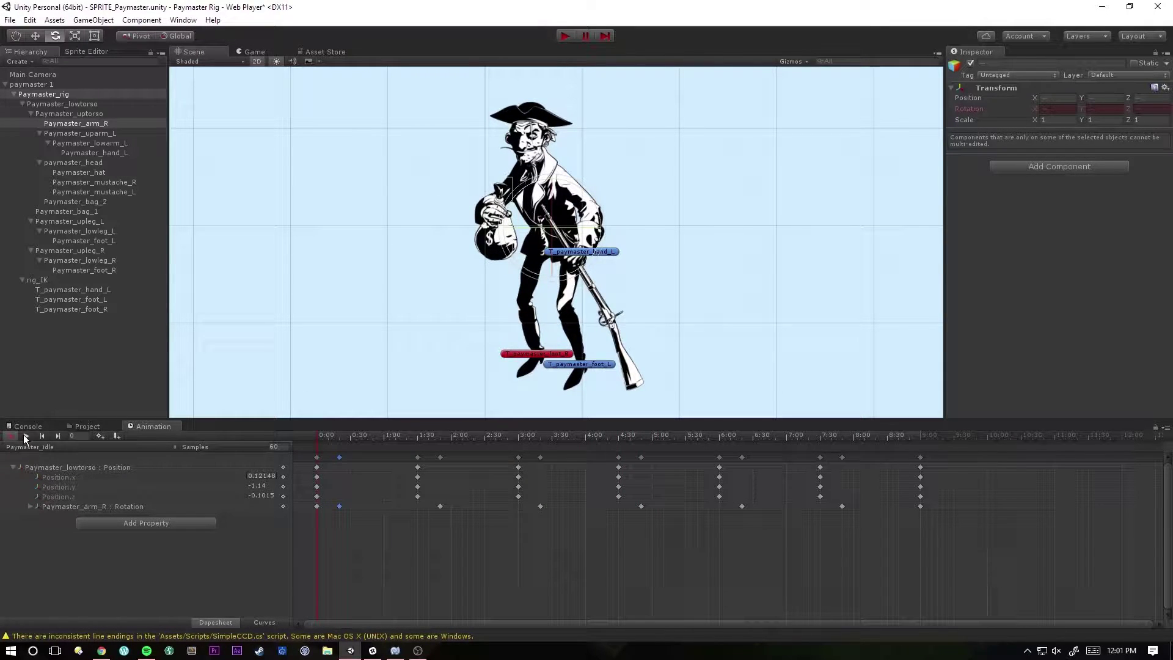
{"action": "left_click", "coordinate": [24, 434]}
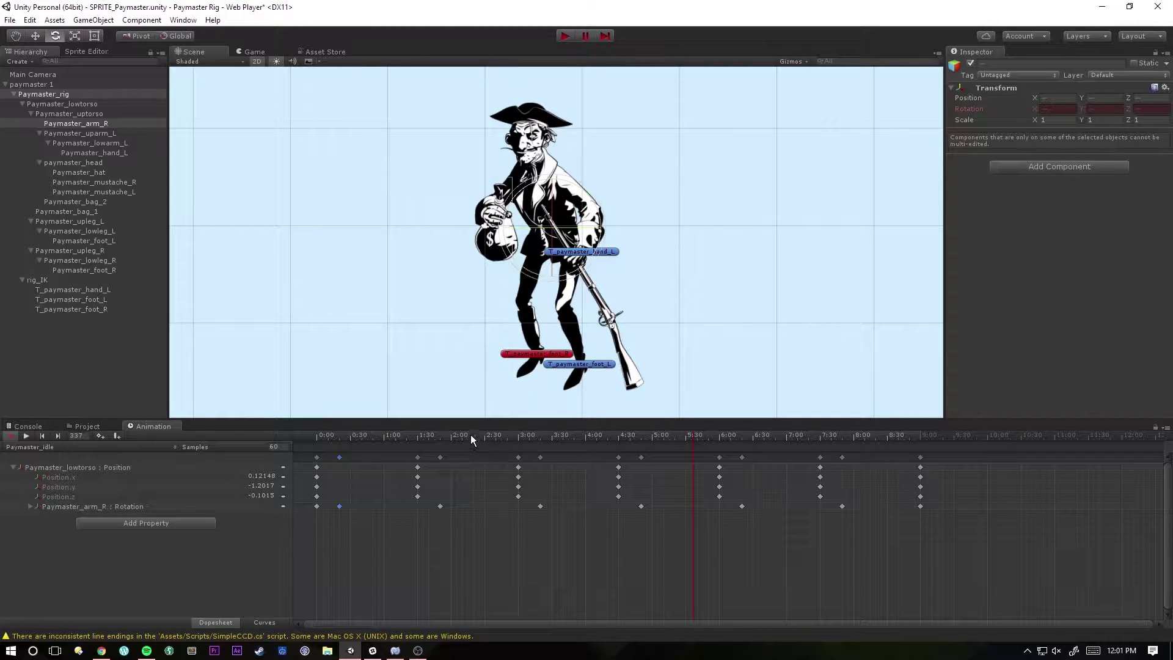
{"action": "left_click_drag", "start_coordinate": [471, 434], "coordinate": [587, 458]}
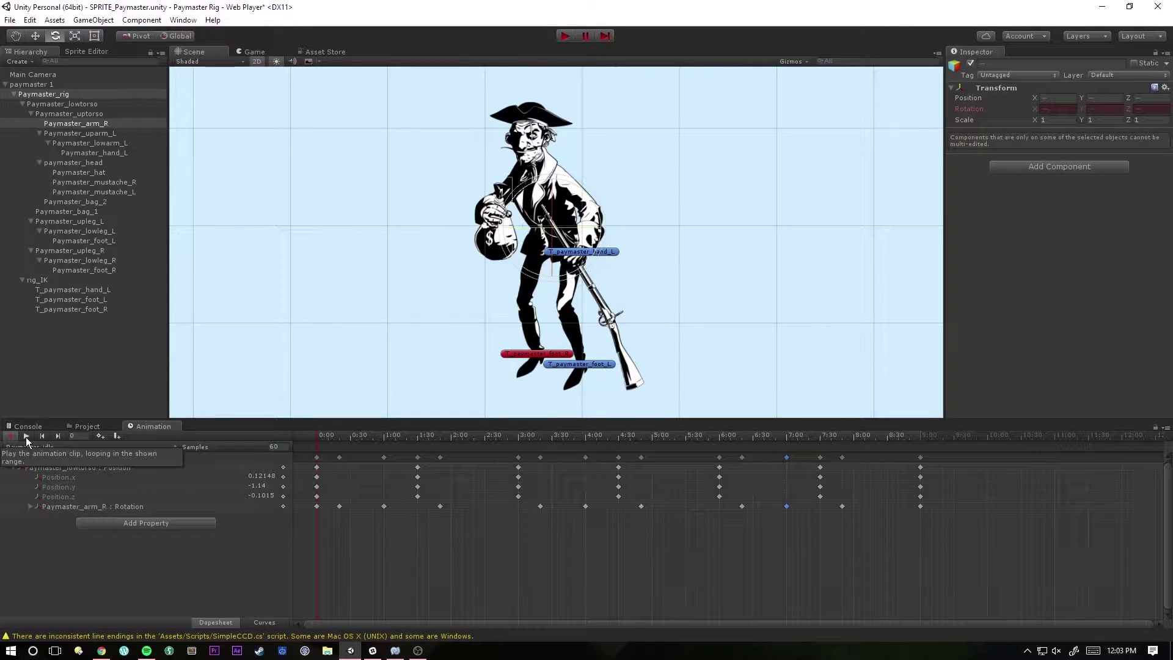
{"action": "left_click", "coordinate": [26, 436]}
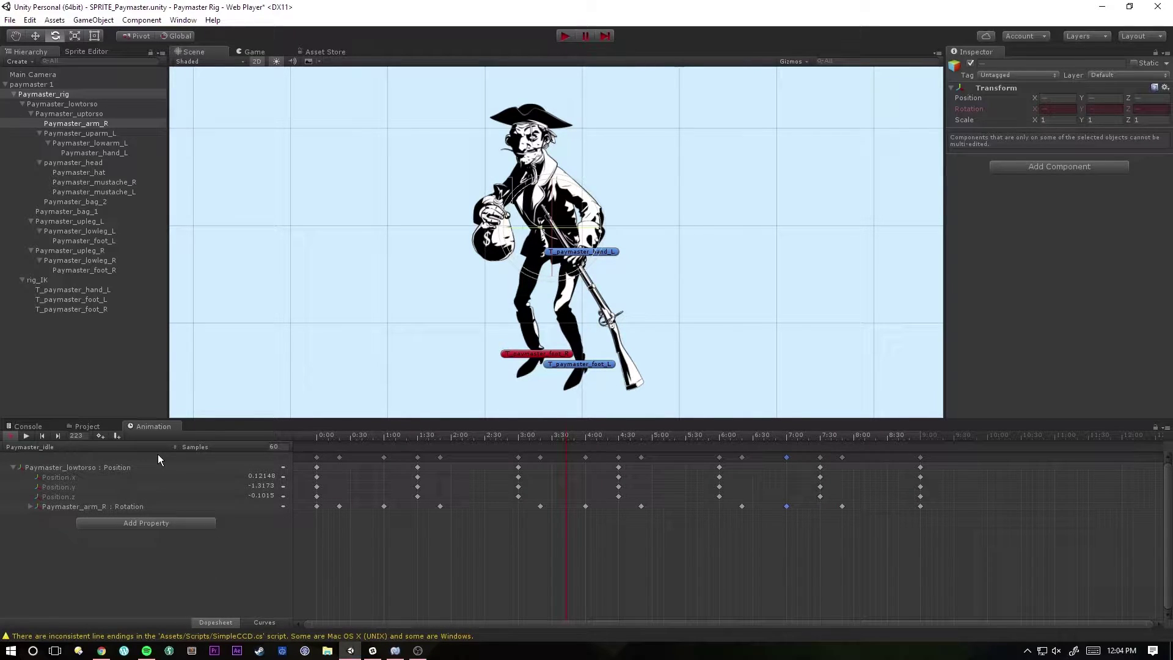
Create a new animation clip named Paymaster_excited in the Animation folder
{"action": "left_click", "coordinate": [176, 447]}
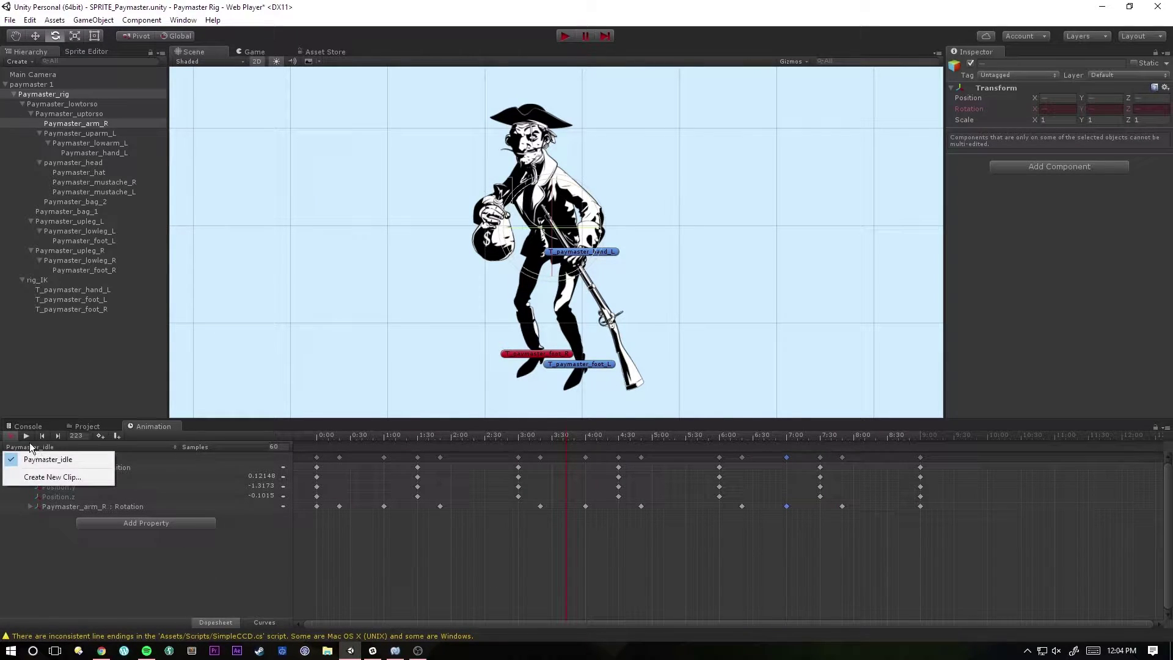
{"action": "left_click", "coordinate": [35, 478]}
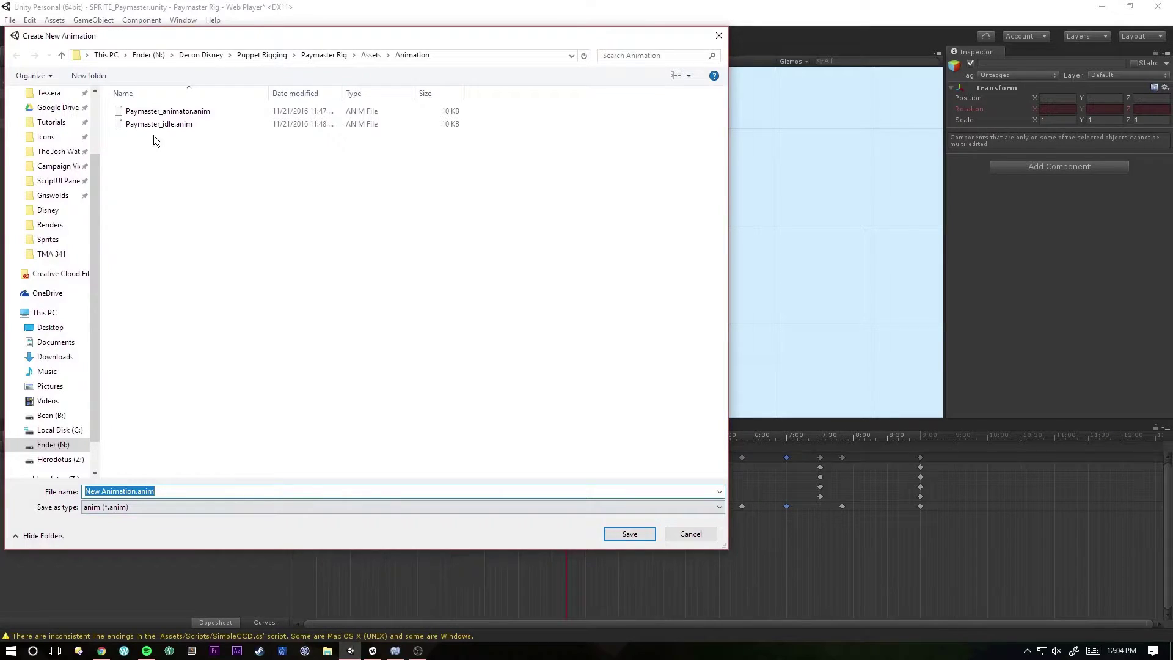
{"action": "left_click", "coordinate": [130, 491]}
{"action": "type", "text": "excited"}
{"action": "key", "text": "Return"}
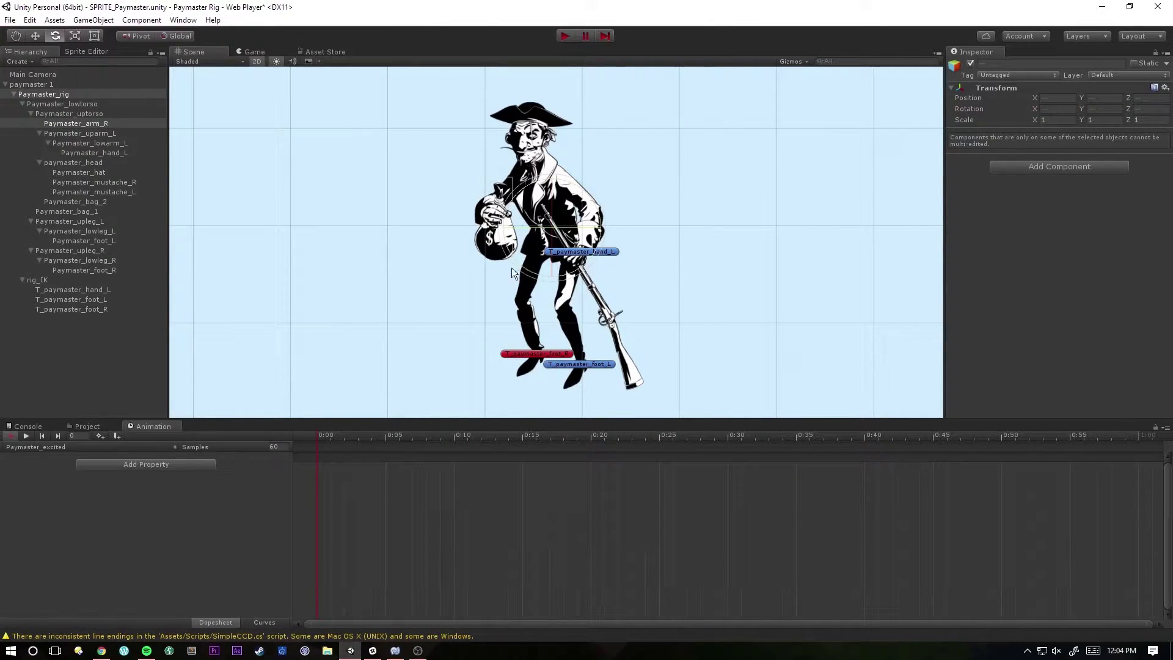
Switch back to the Paymaster_idle clip, scrub through it back to 0:00, and clear the object selection
{"action": "left_click", "coordinate": [65, 289]}
{"action": "left_click", "coordinate": [137, 426]}
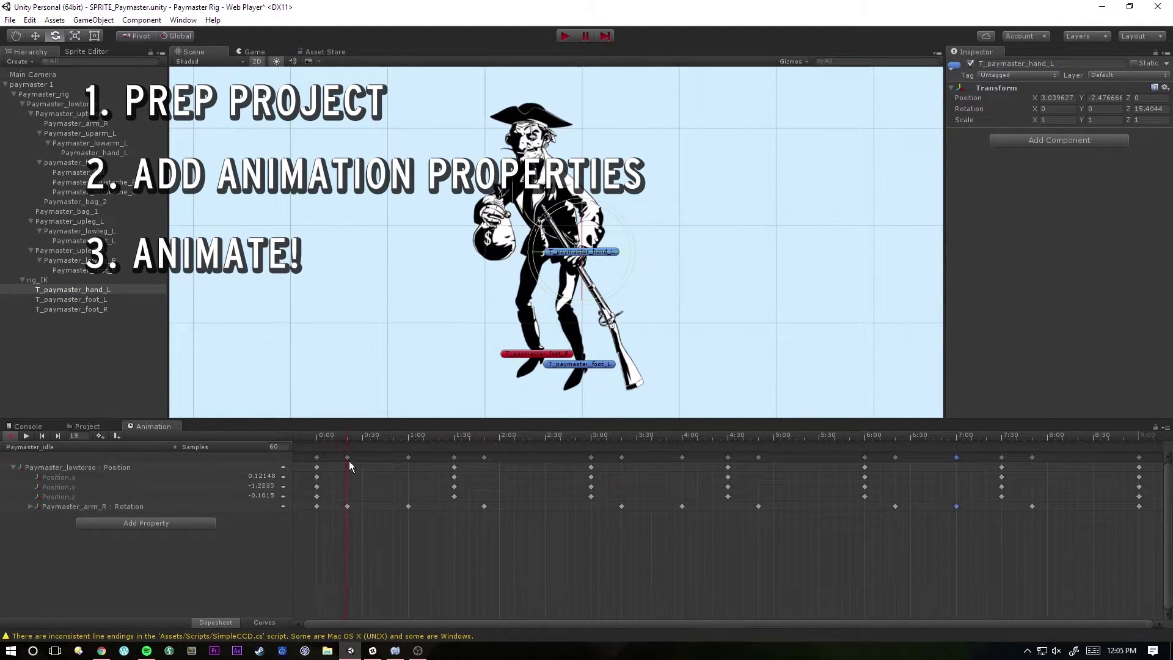
{"action": "left_click_drag", "start_coordinate": [349, 461], "coordinate": [451, 449]}
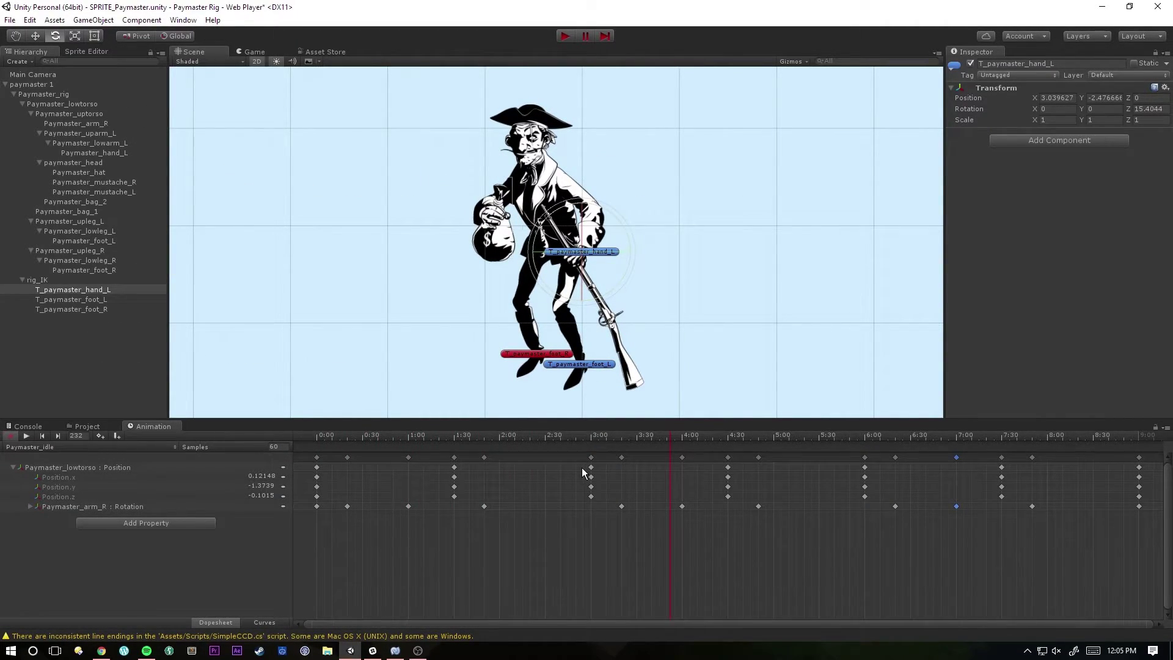
{"action": "left_click_drag", "start_coordinate": [588, 439], "coordinate": [269, 456]}
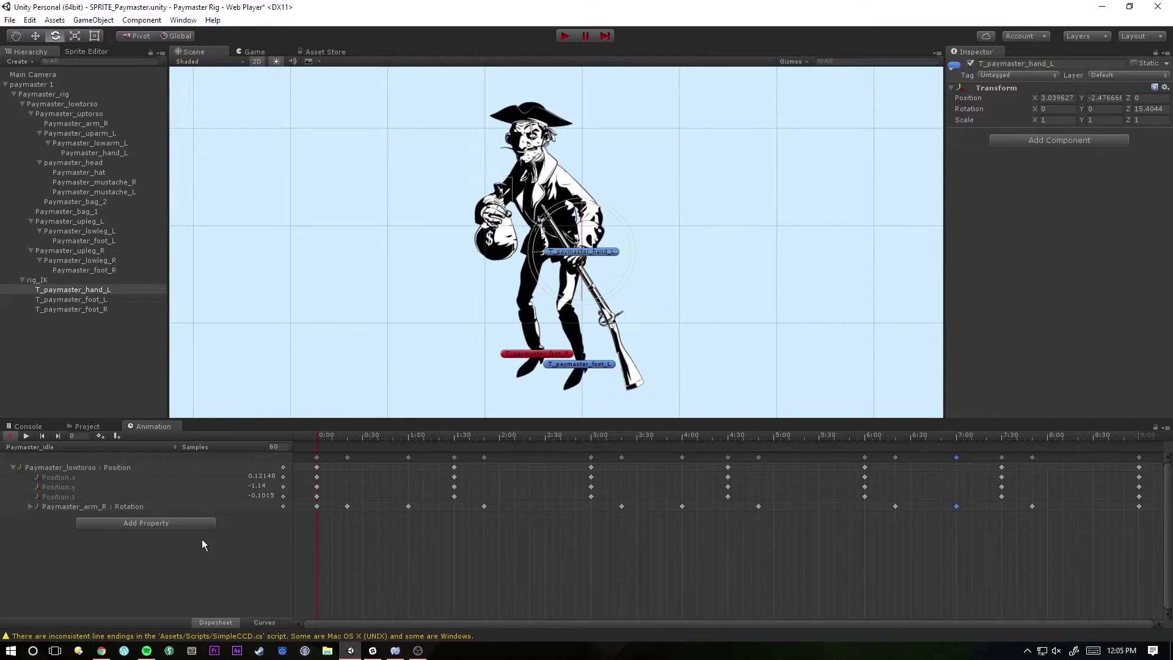
{"action": "left_click", "coordinate": [175, 566]}
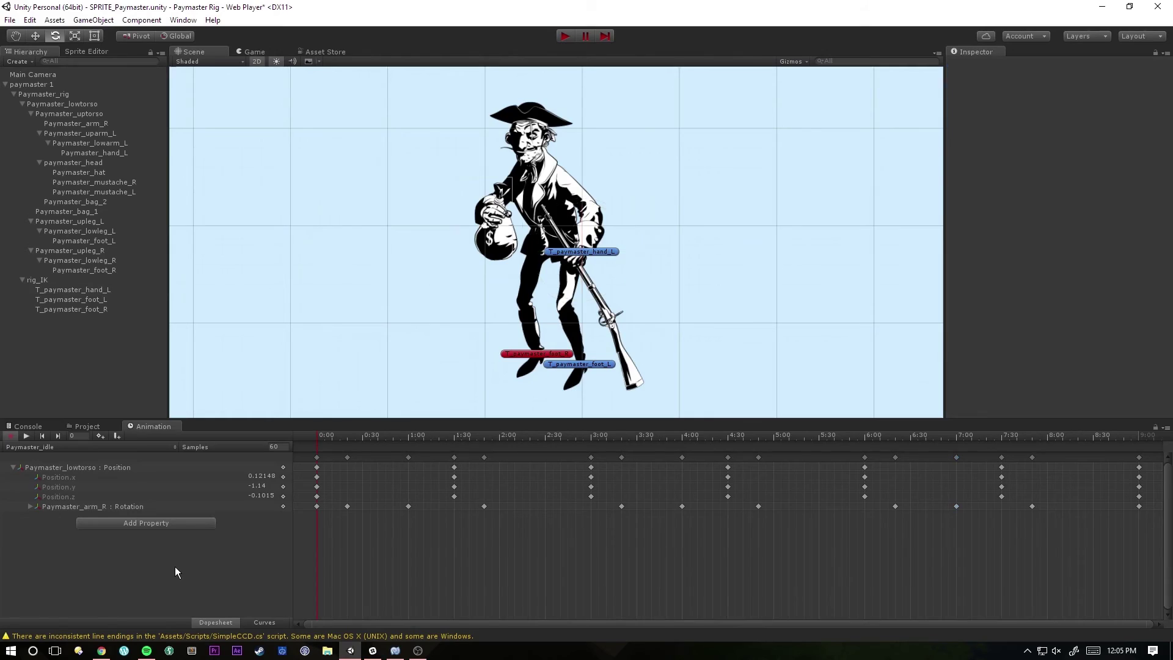